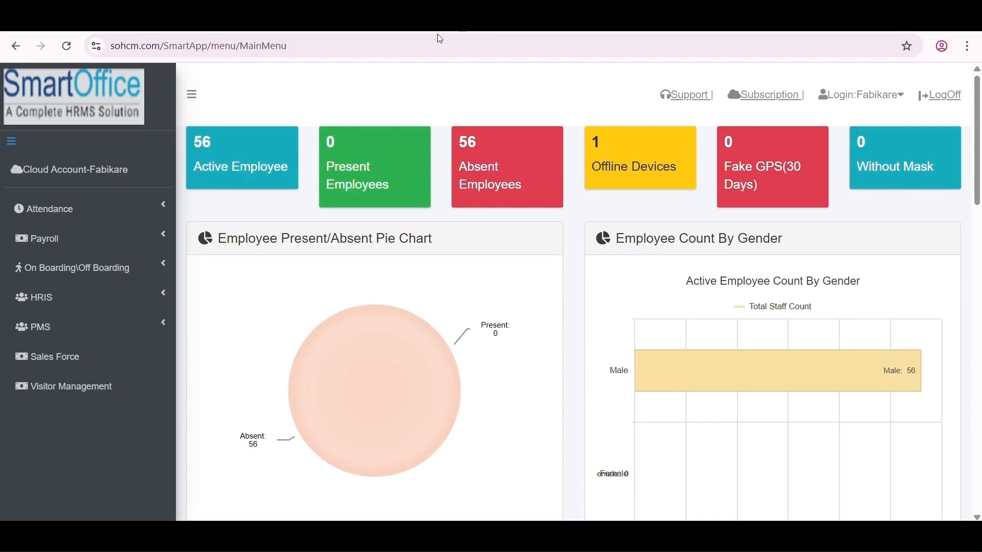
Open the form for assigning an employee outdoor entry within the attendance module's Leave/Out Door Entries
left_click(64, 211)
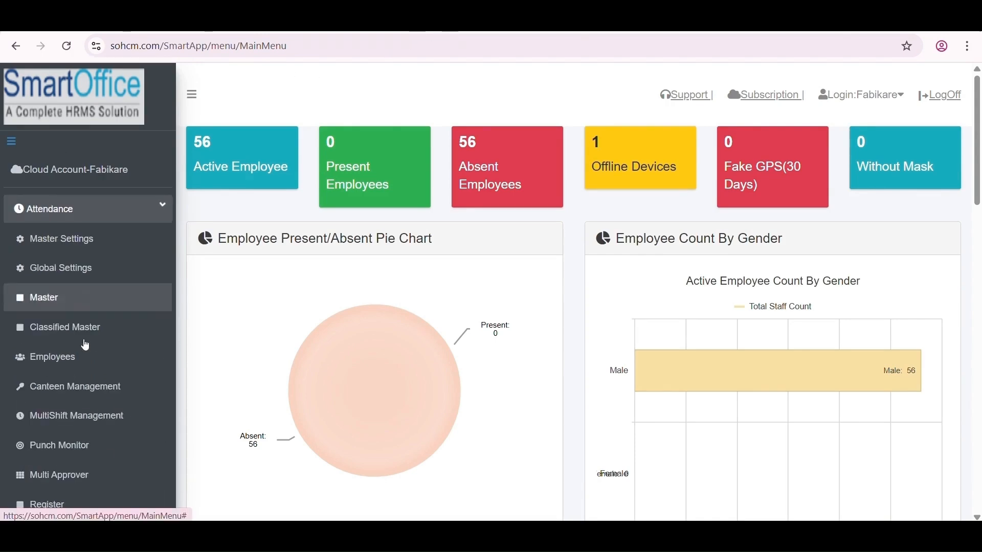
scroll(81, 347, "down", 4)
left_click(78, 324)
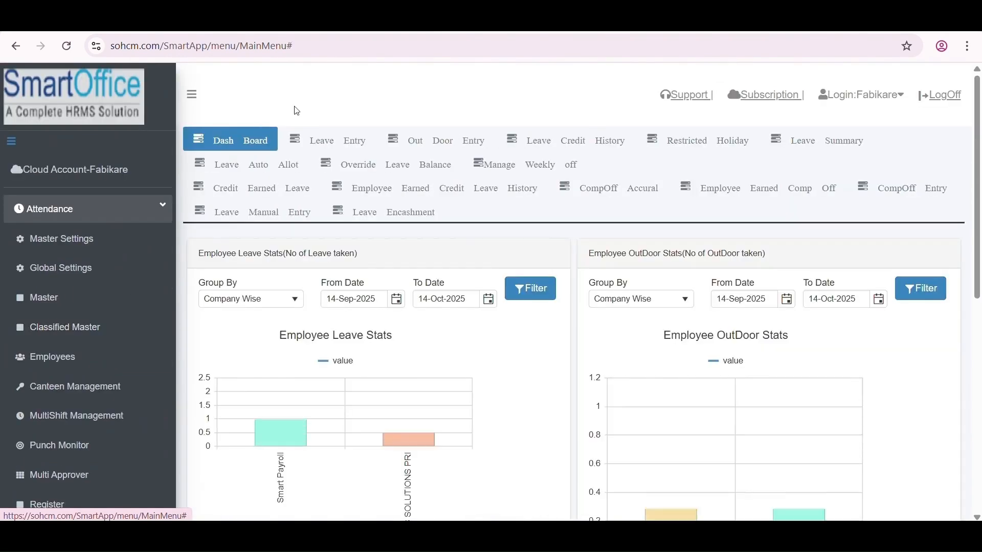
left_click(471, 145)
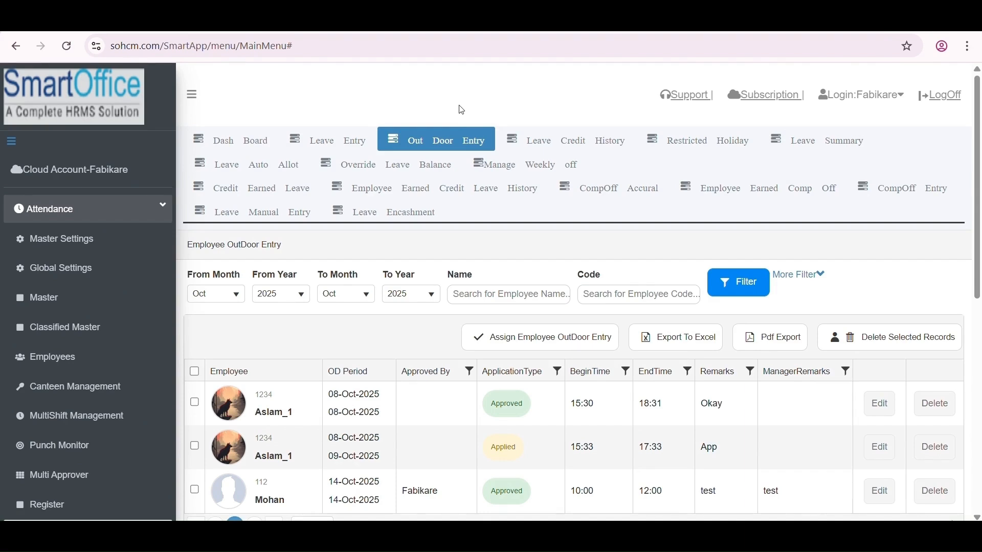
left_click(577, 343)
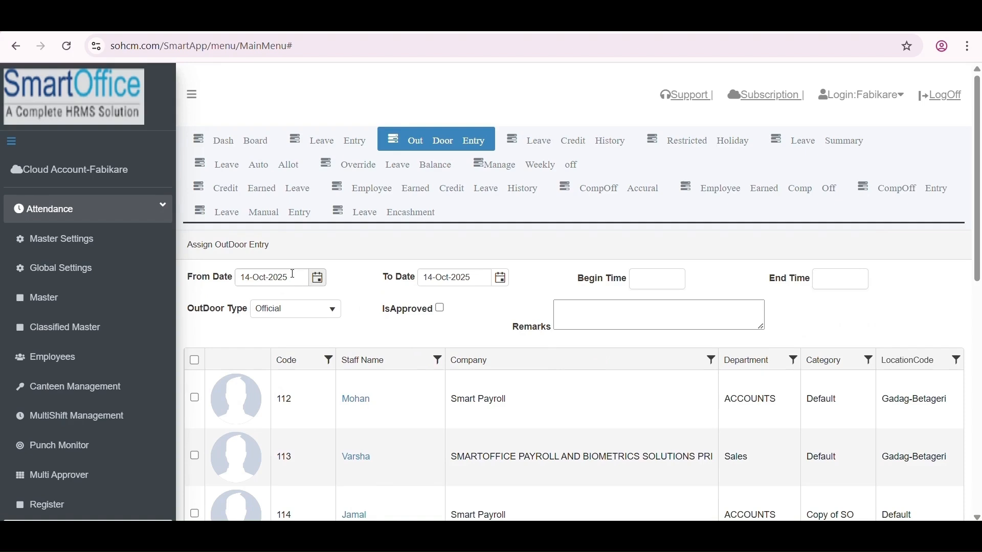
Set the outdoor entry's begin time to 10:00 and its end time to 15:00
left_click(646, 281)
type("10:00")
left_click(824, 285)
type("15:0")
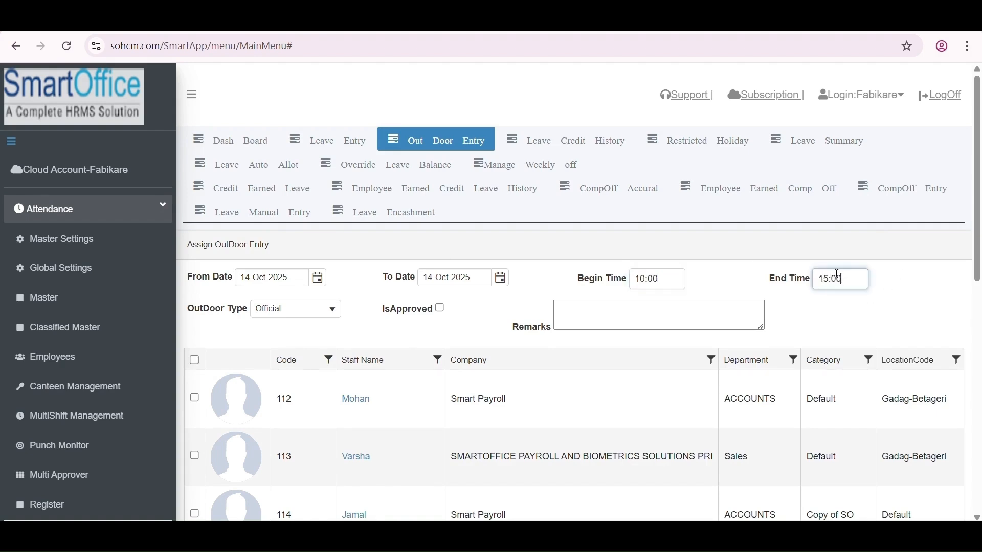
Keep the outdoor type as Official, mark the entry as approved and enter the remark "test"
left_click(272, 312)
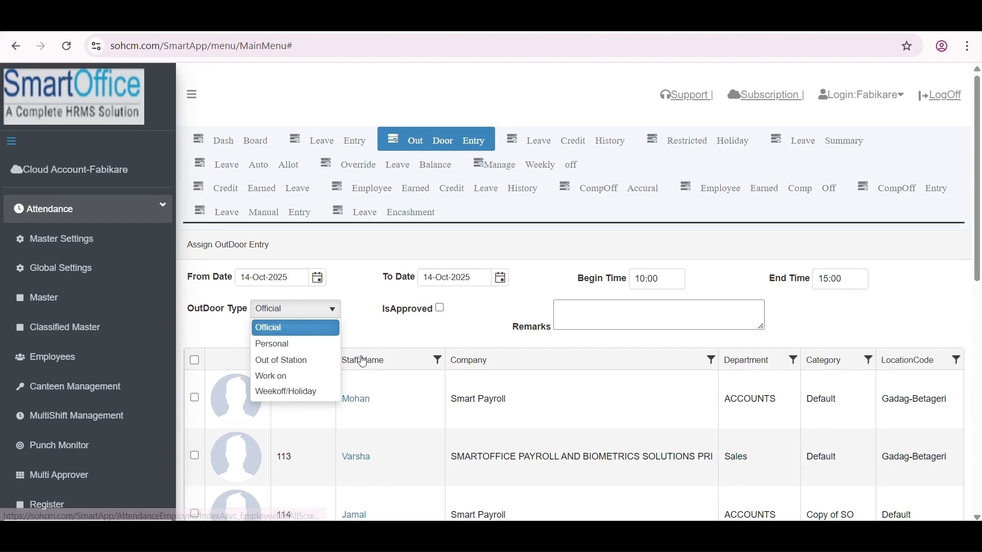
left_click(452, 318)
left_click(440, 308)
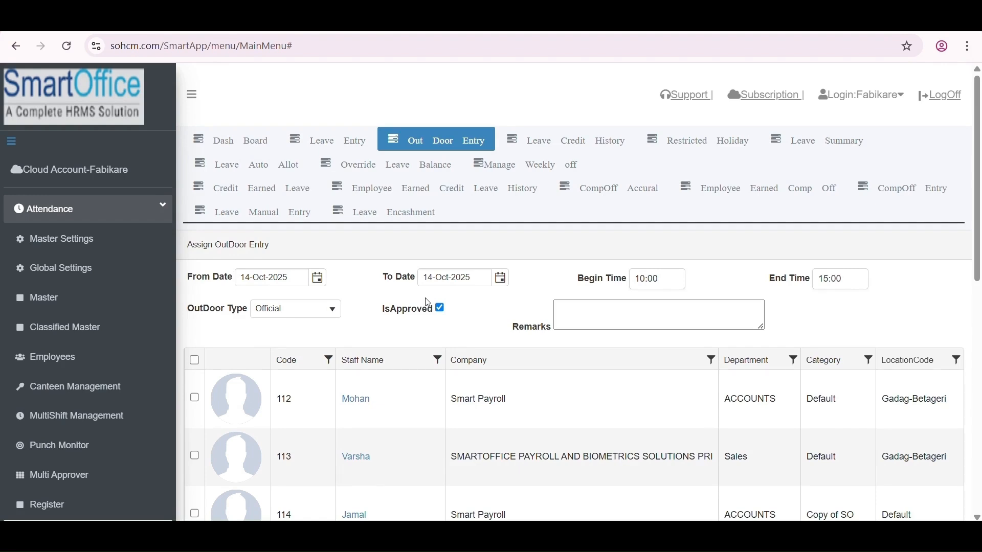
left_click(605, 310)
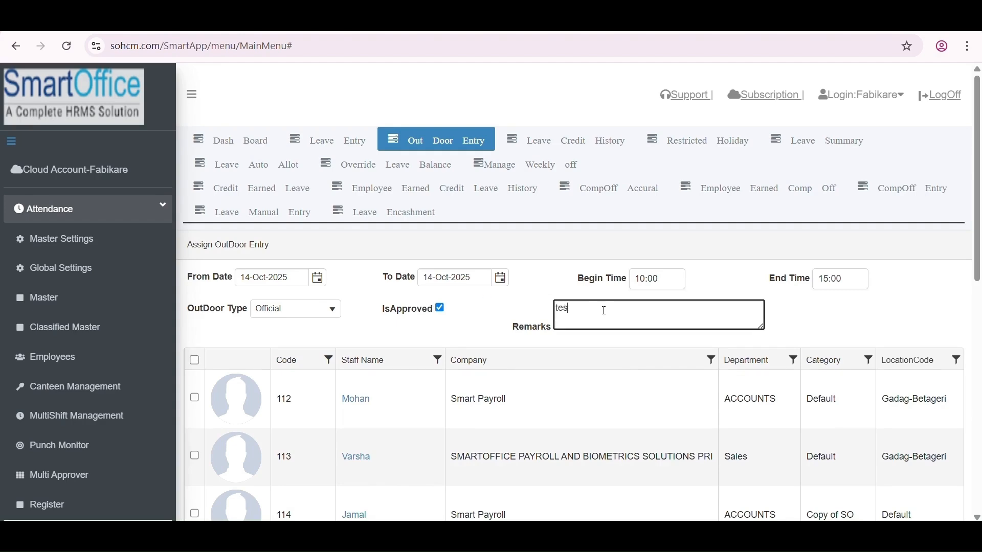
Choose the second employee in the staff list and save the outdoor entry
scroll(316, 236, "up", 6)
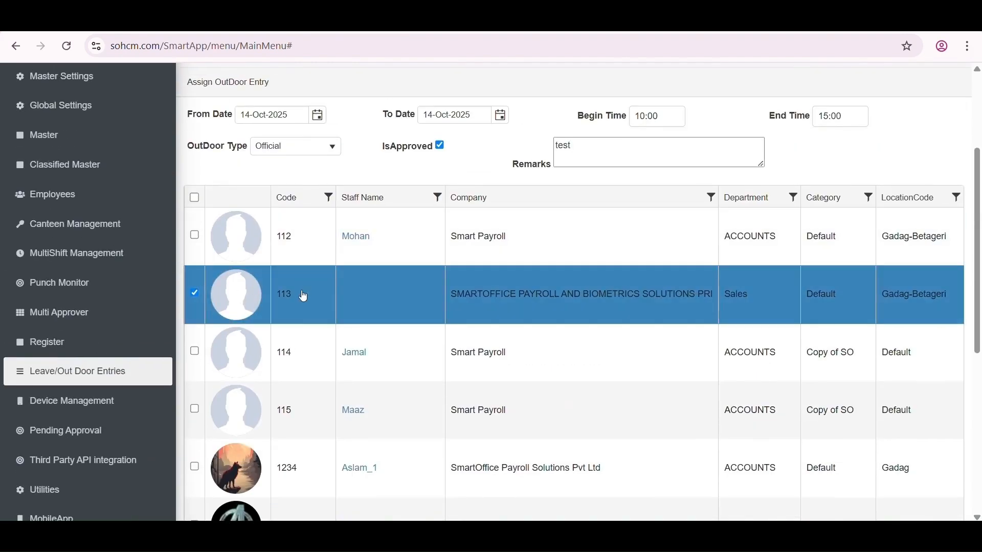
scroll(306, 297, "down", 6)
left_click(318, 490)
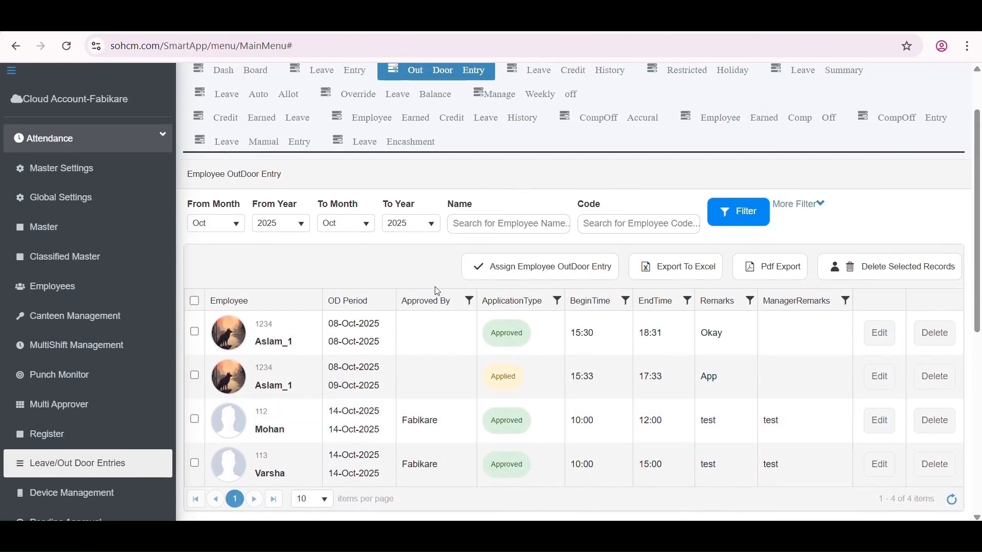
Review the 14-Oct-2025 records in the employee outdoor entry list, including approver, times and remarks
scroll(433, 290, "up", 1)
scroll(434, 301, "down", 1)
scroll(481, 347, "down", 1)
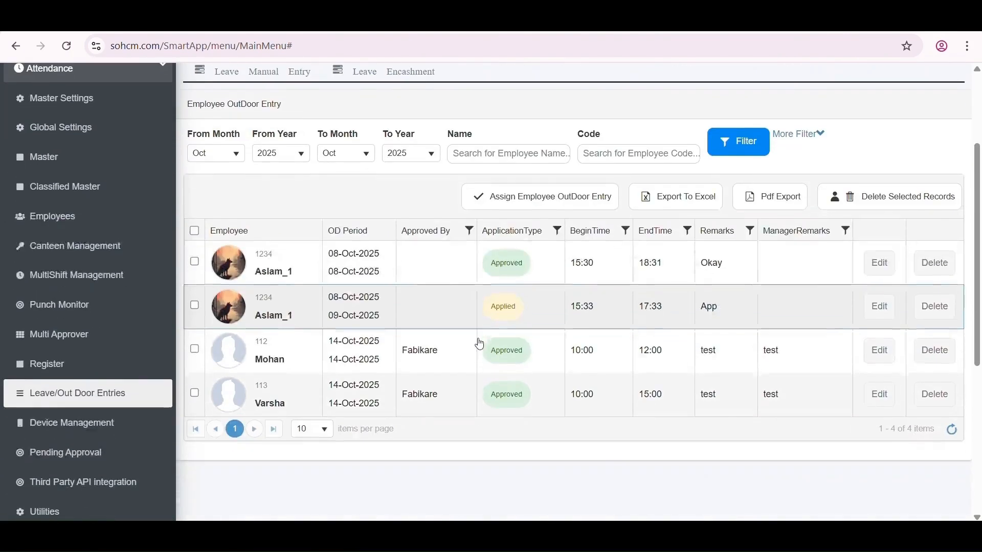
scroll(489, 356, "up", 1)
left_click(372, 462)
left_click(374, 415)
scroll(548, 282, "up", 1)
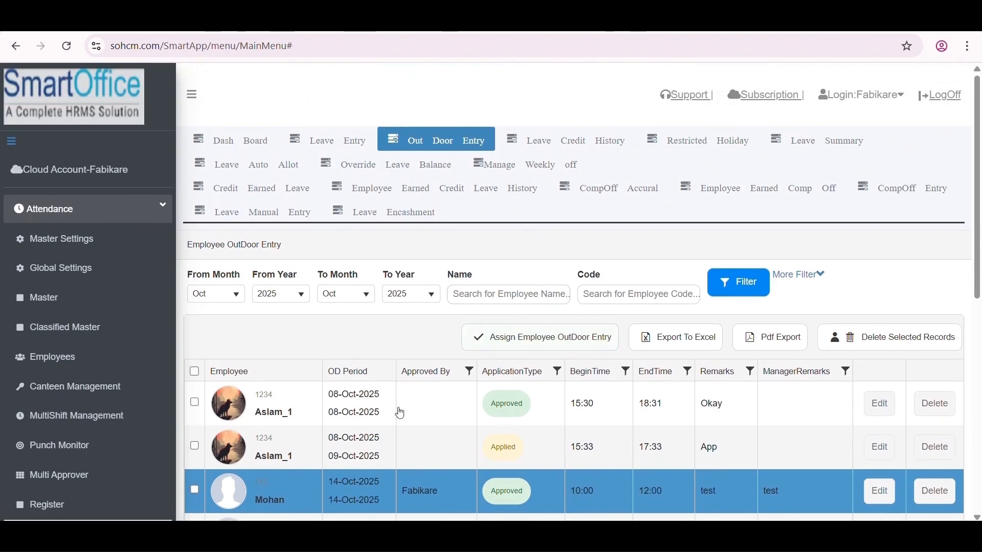
Download the file format for importing Employee OutDoor Entries and open the CSV template in Excel
scroll(60, 427, "down", 5)
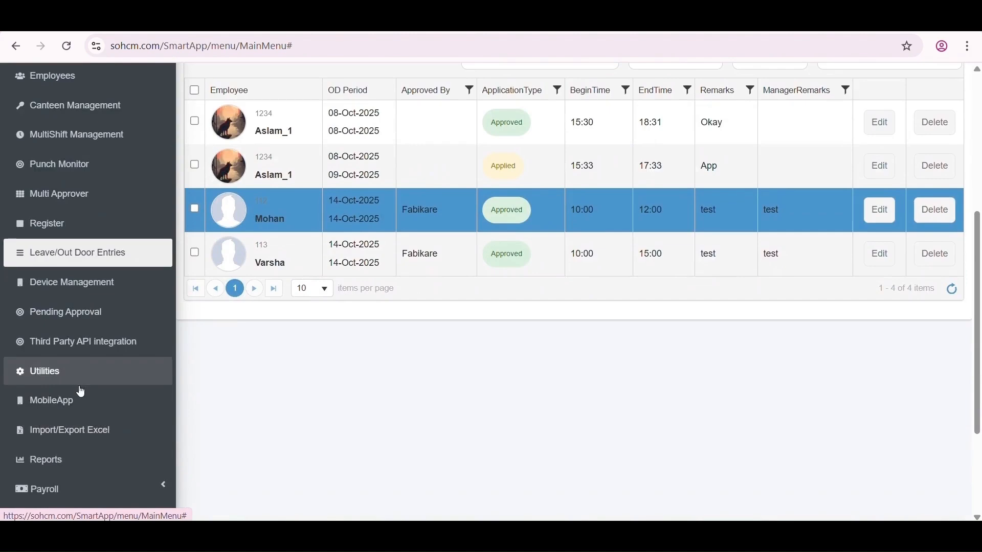
left_click(76, 427)
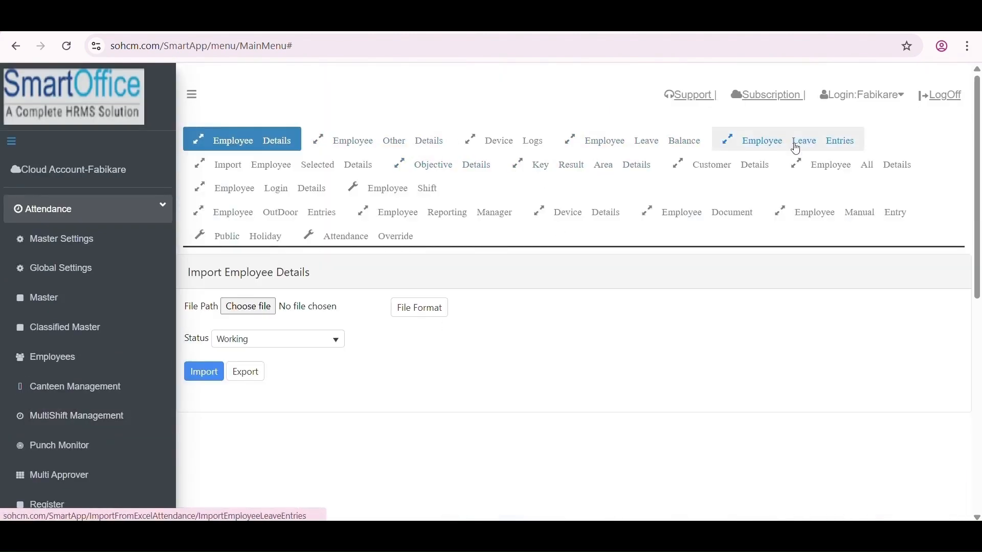
left_click(274, 212)
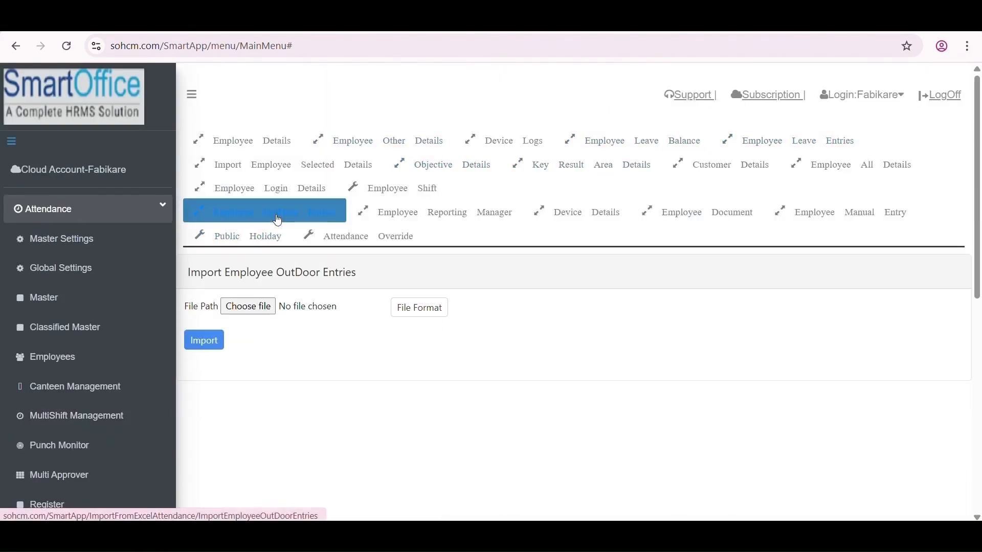
left_click(440, 313)
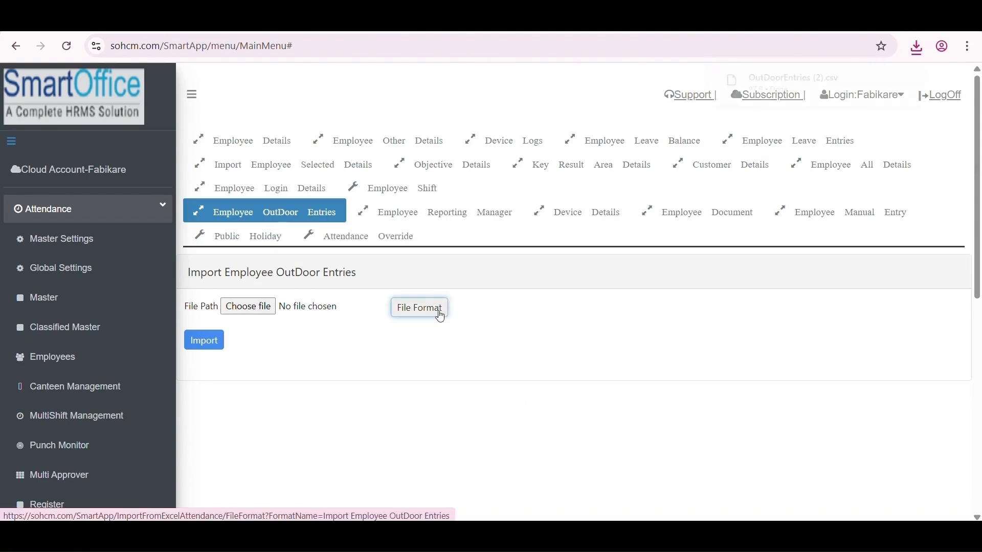
left_click(818, 88)
left_click(119, 249)
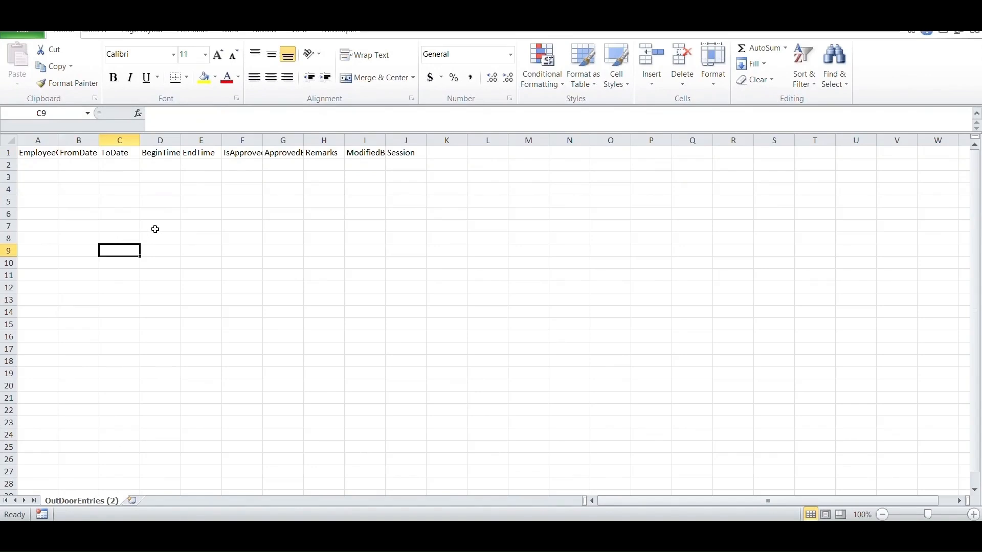
Switch to the filled OutDoorEntries sheet and examine its required columns, including IsApproved, ApprovedBy, Remarks and Session
key("alt+Tab")
left_click(48, 154)
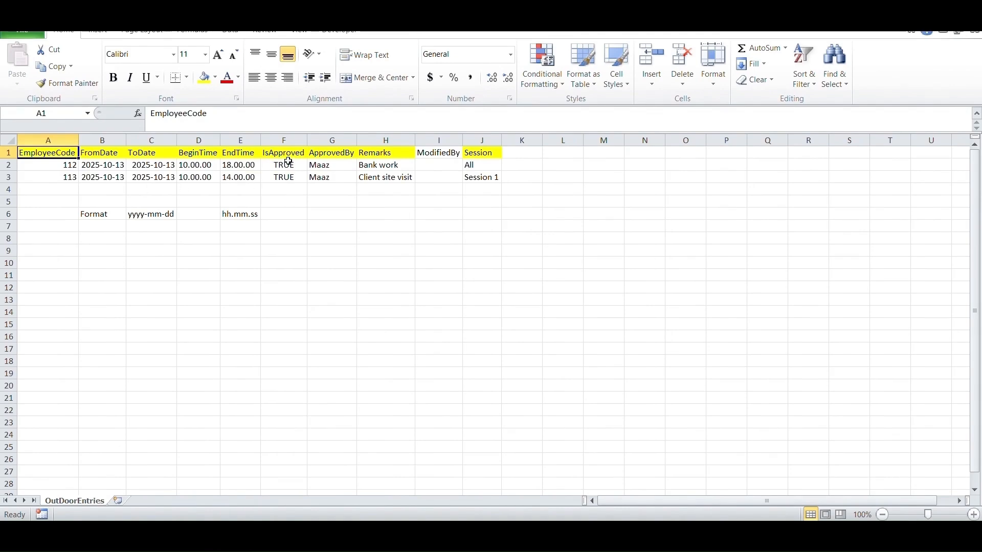
left_click_drag(287, 163, 285, 175)
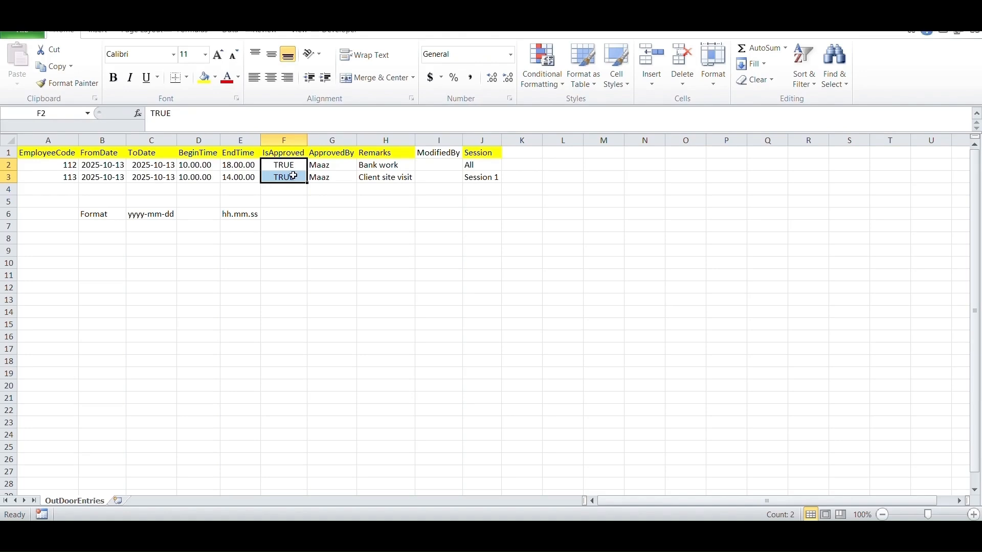
left_click_drag(340, 160, 330, 177)
left_click_drag(384, 164, 382, 184)
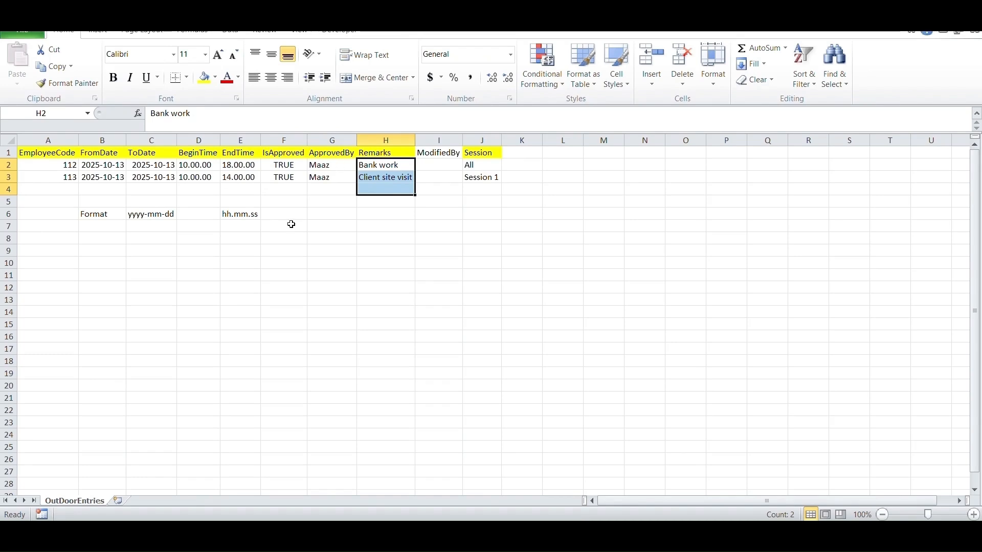
left_click(438, 238)
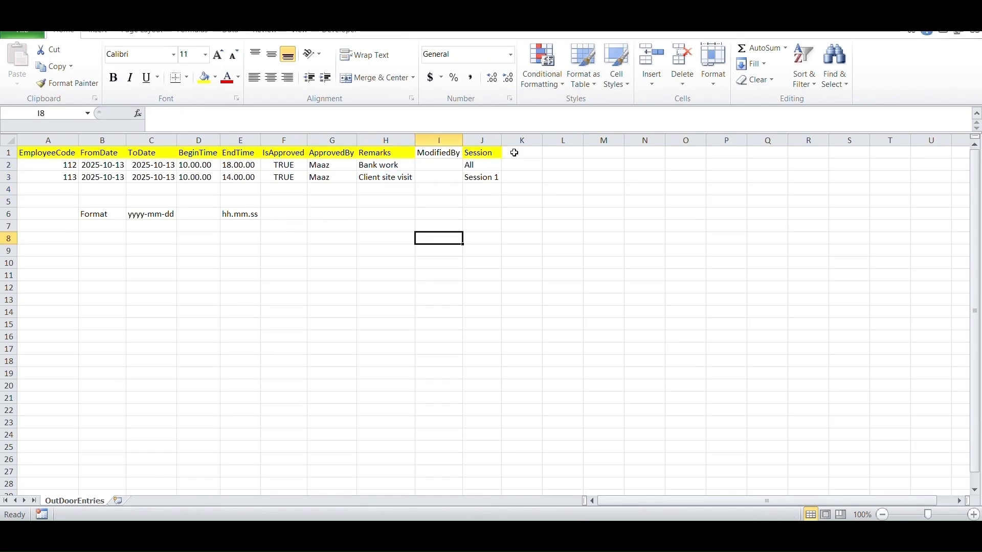
left_click_drag(479, 162, 480, 179)
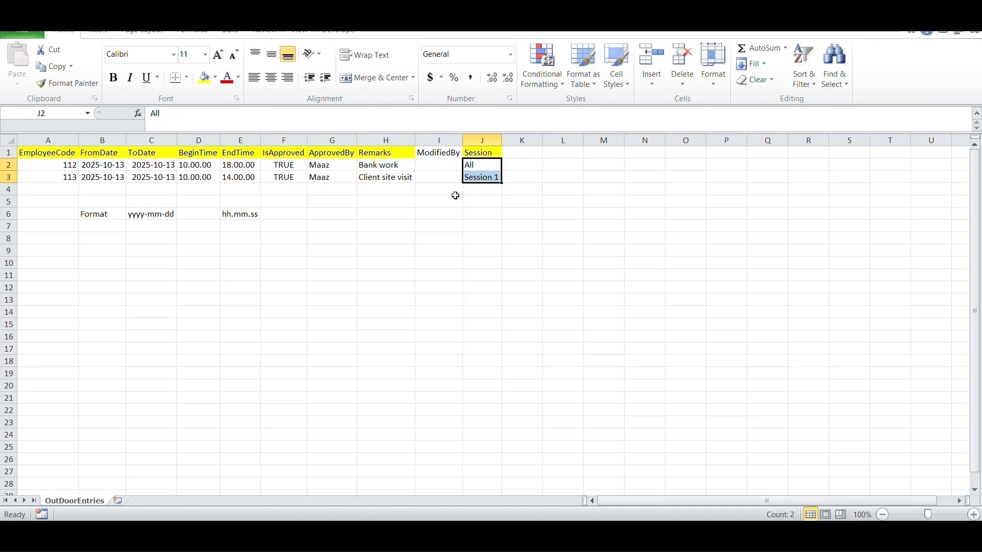
left_click(476, 176)
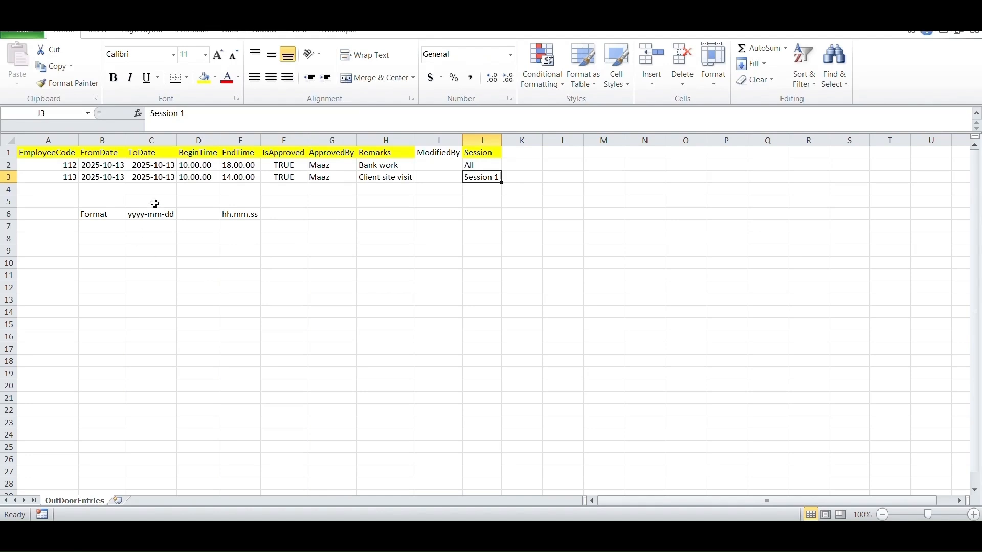
Check the date and time format notes in row 6, clear them from the sheet and switch back to the browser's import page
left_click(143, 215)
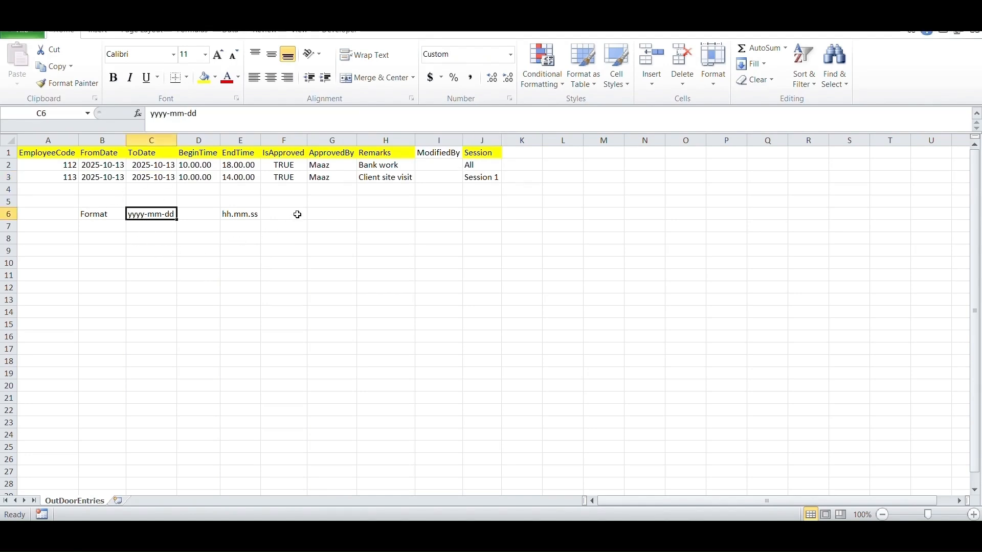
left_click(247, 215)
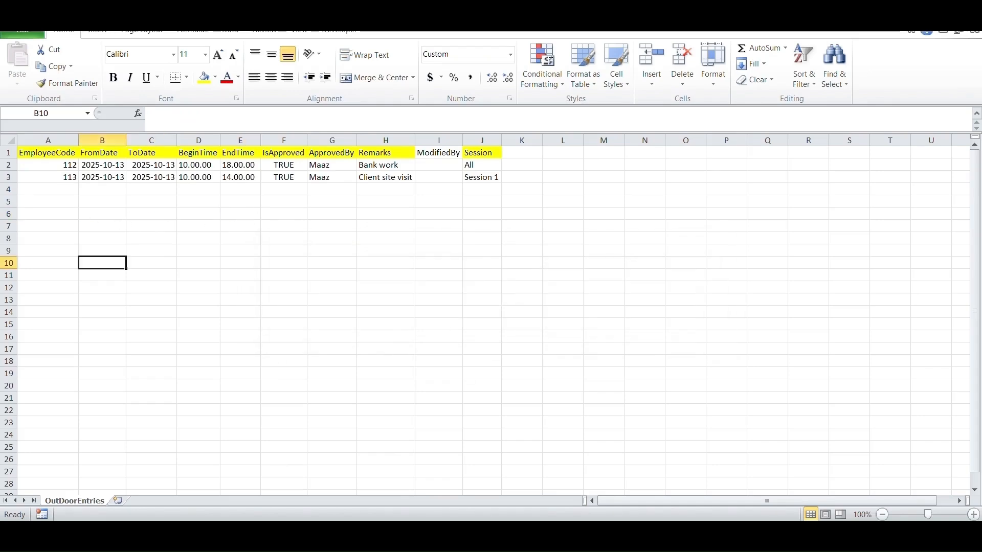
left_click(799, 461)
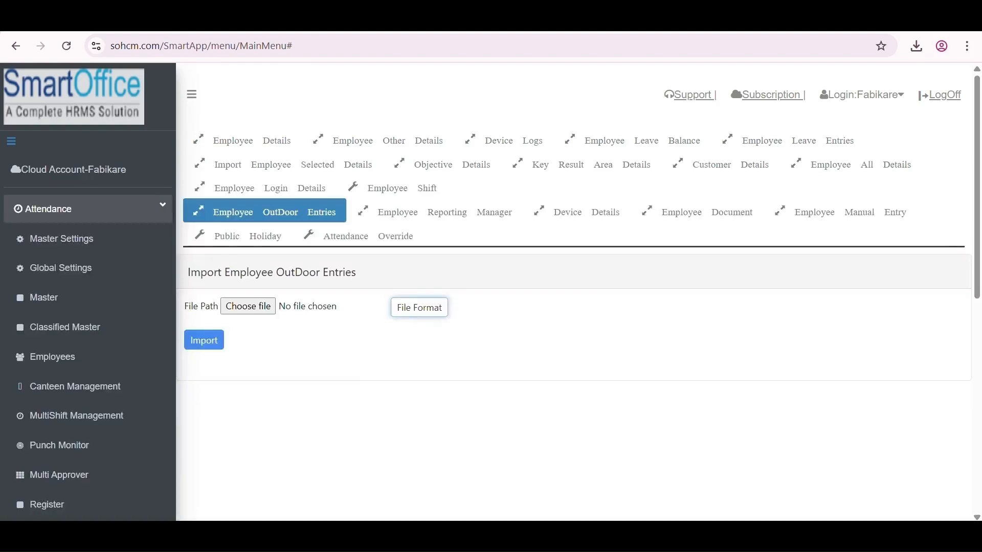
Choose the OutDoorEntries file from Downloads and import it as employee outdoor entries
left_click(272, 311)
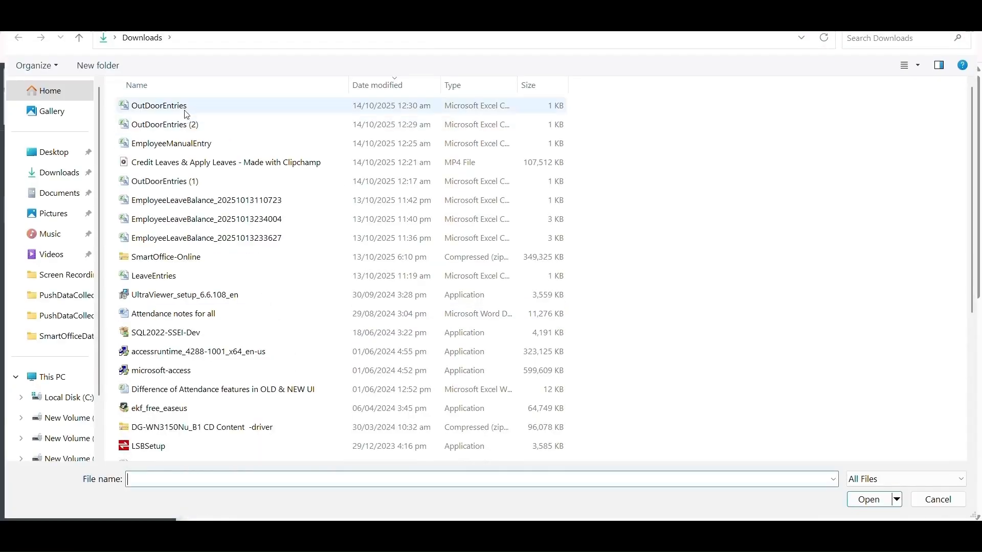
double_click(186, 105)
left_click(203, 341)
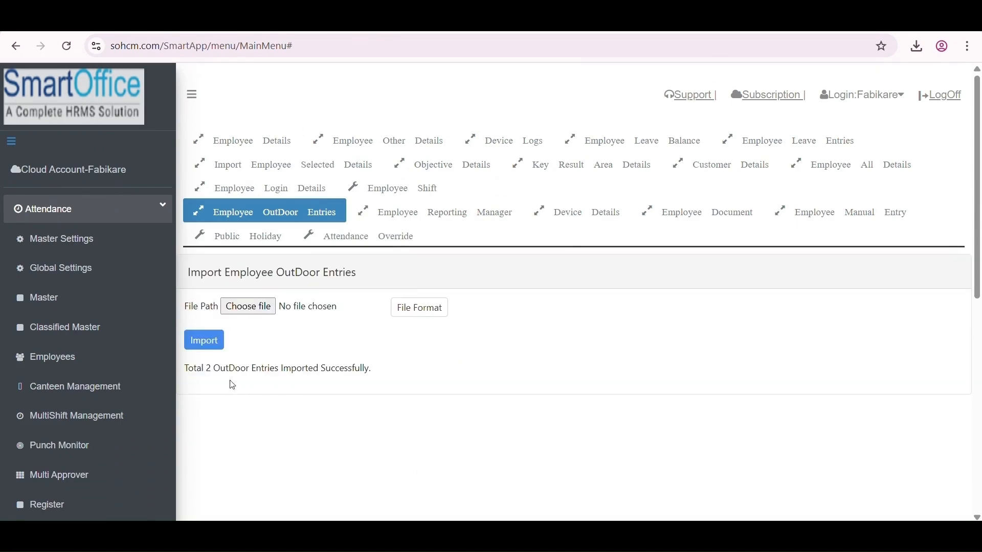
Return to the employee outdoor entry list and review the imported records dated 13-Oct-2025
scroll(136, 393, "down", 3)
left_click(134, 397)
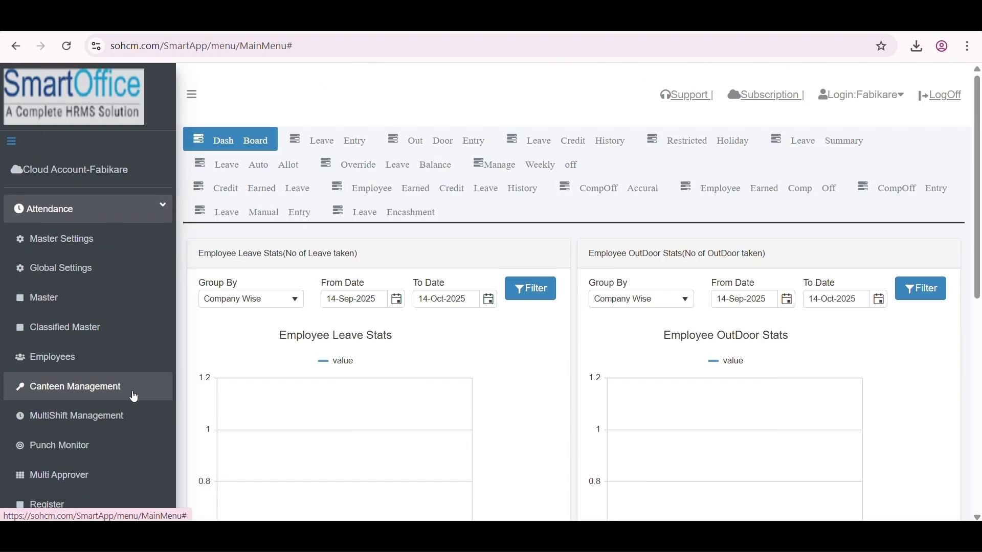
left_click(453, 146)
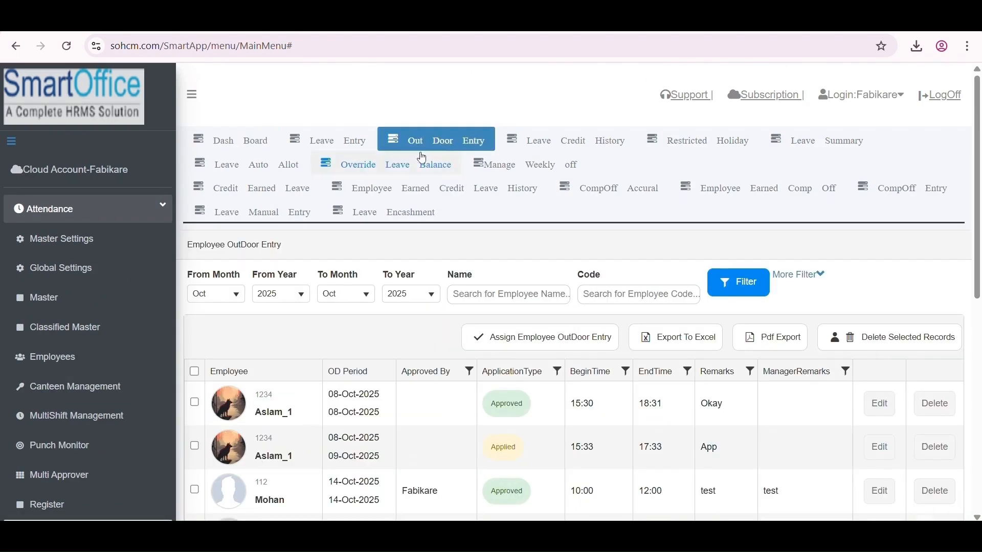
scroll(493, 291, "down", 5)
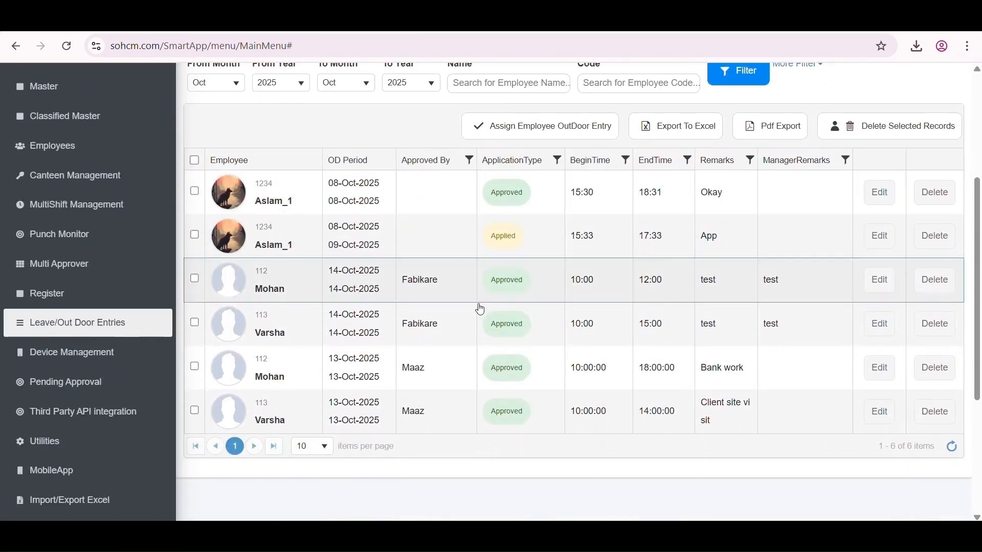
left_click(442, 372)
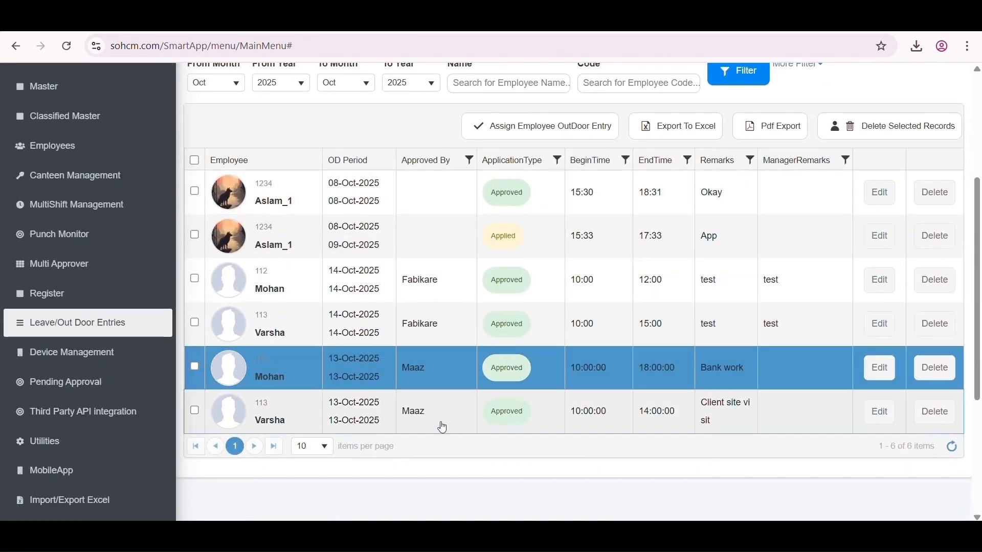
scroll(499, 401, "up", 1)
scroll(501, 405, "down", 1)
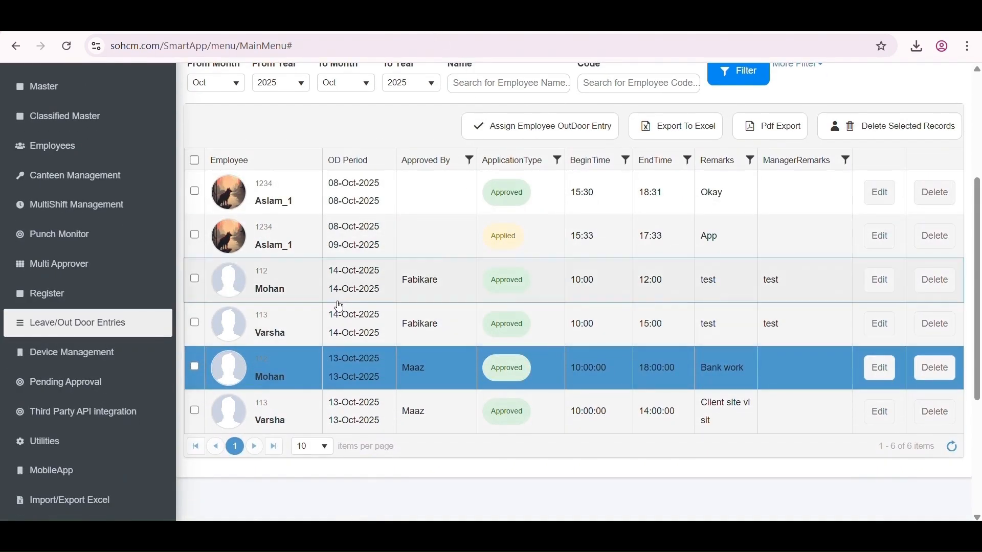
key("XF86MonBrightnessUp")
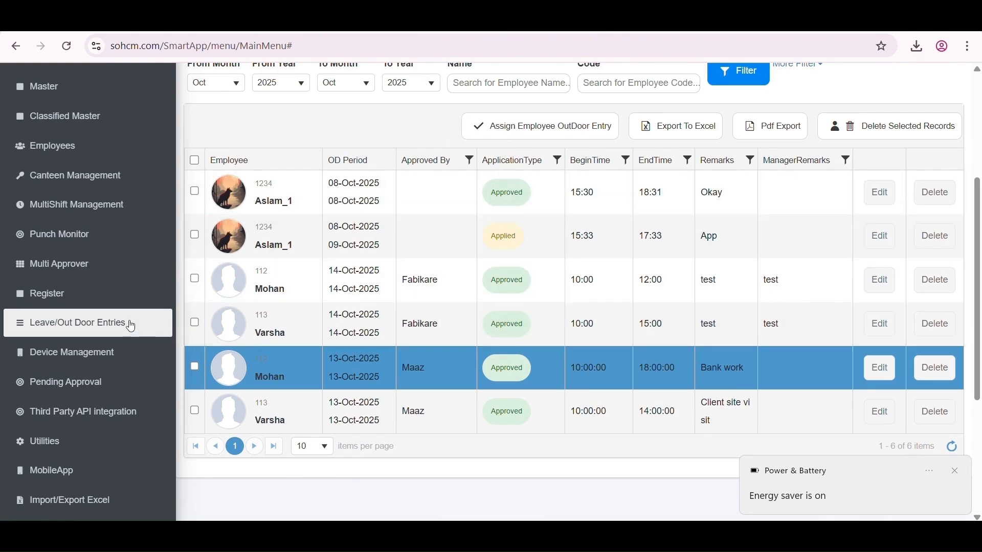
scroll(98, 401, "down", 3)
scroll(116, 347, "up", 3)
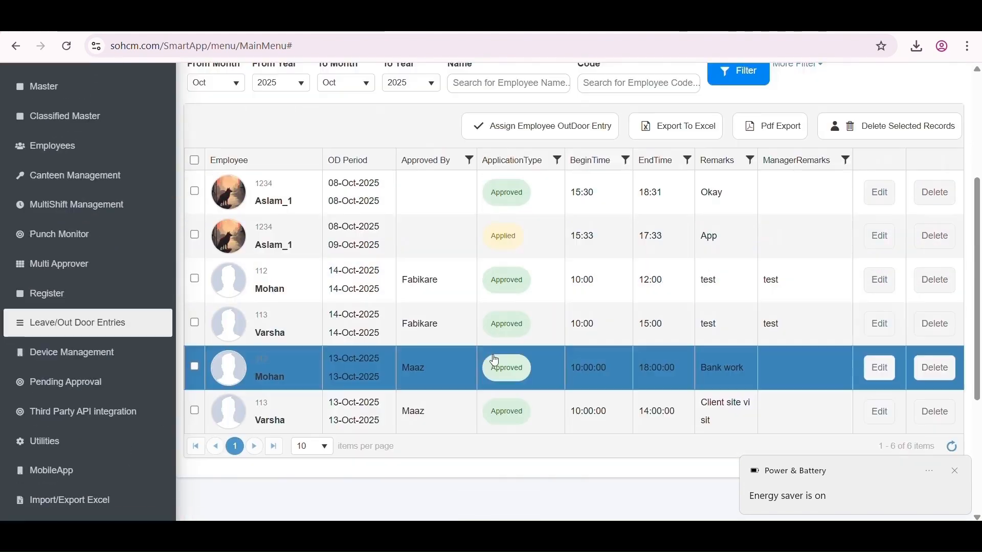
Open the Restricted Holiday list in Leave/Out Door Entries and start assigning an employees restricted holiday
scroll(493, 330, "up", 4)
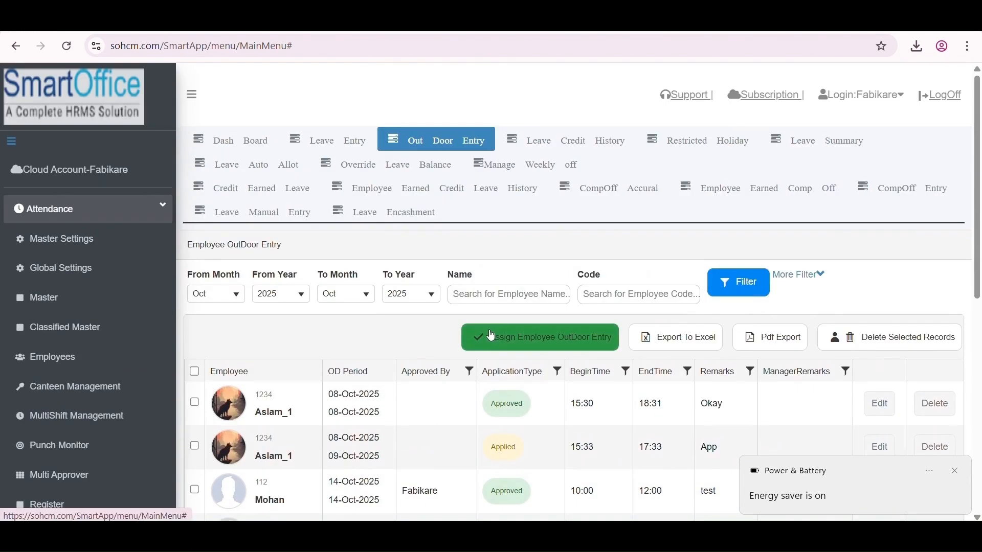
scroll(53, 403, "down", 3)
left_click(79, 397)
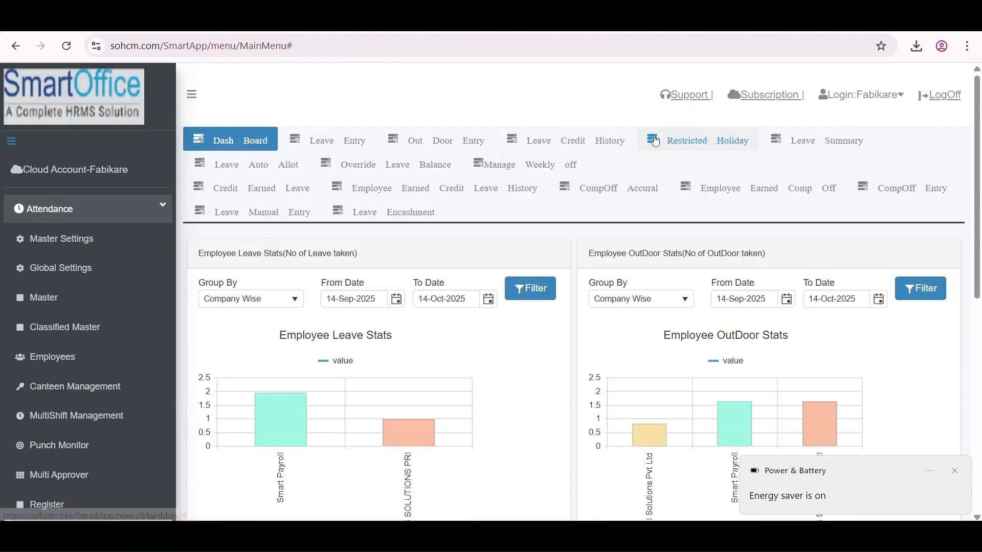
left_click(703, 139)
left_click_drag(318, 245, 200, 245)
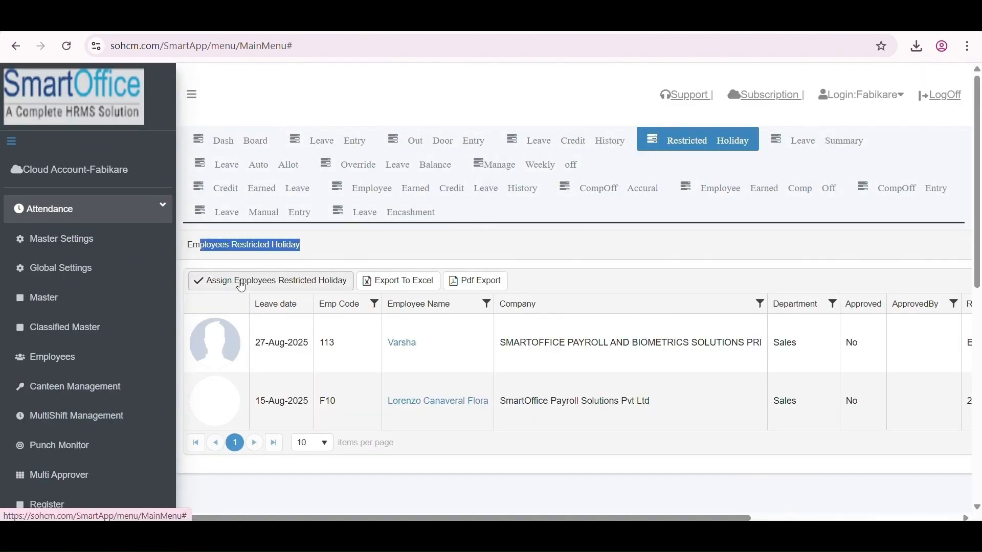
left_click(240, 282)
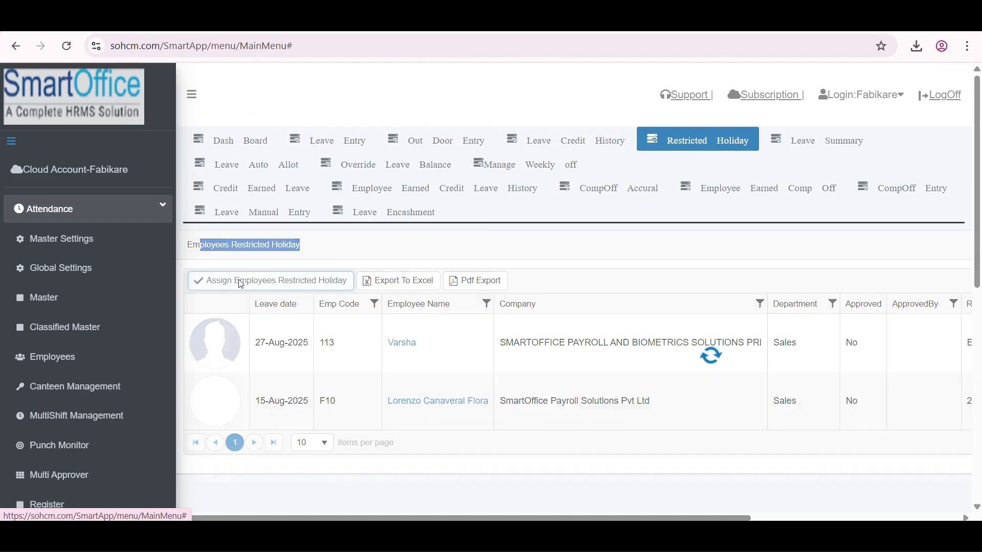
Keep the holiday Ganesh Chaturti(27 Aug 2025), mark it approved with the remark "test", and select employee 114
left_click(289, 303)
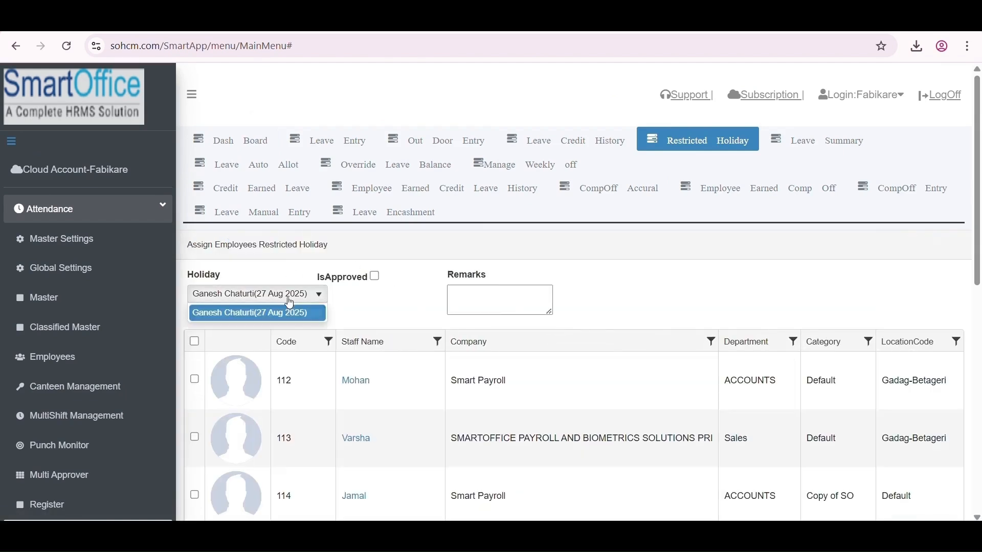
left_click(375, 277)
left_click(489, 301)
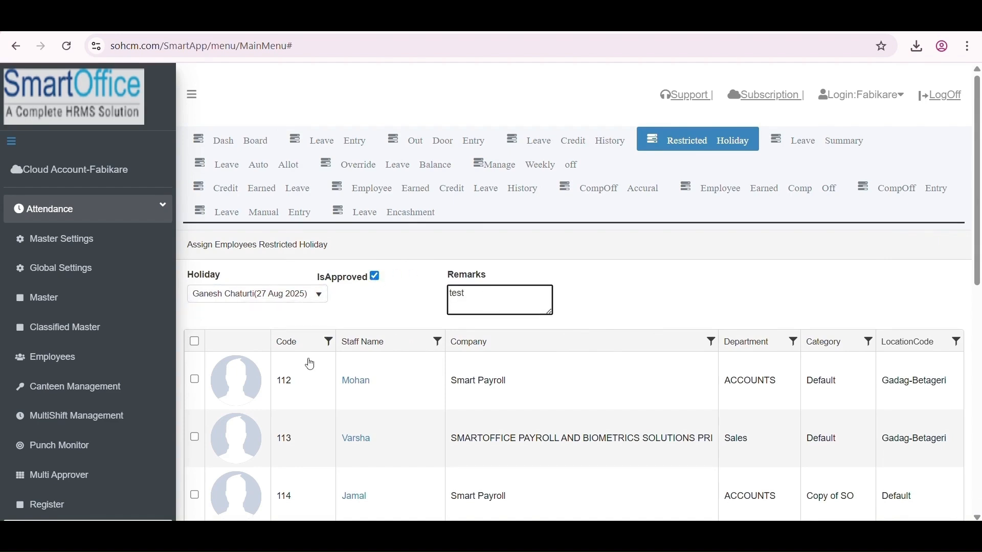
scroll(250, 412, "down", 2)
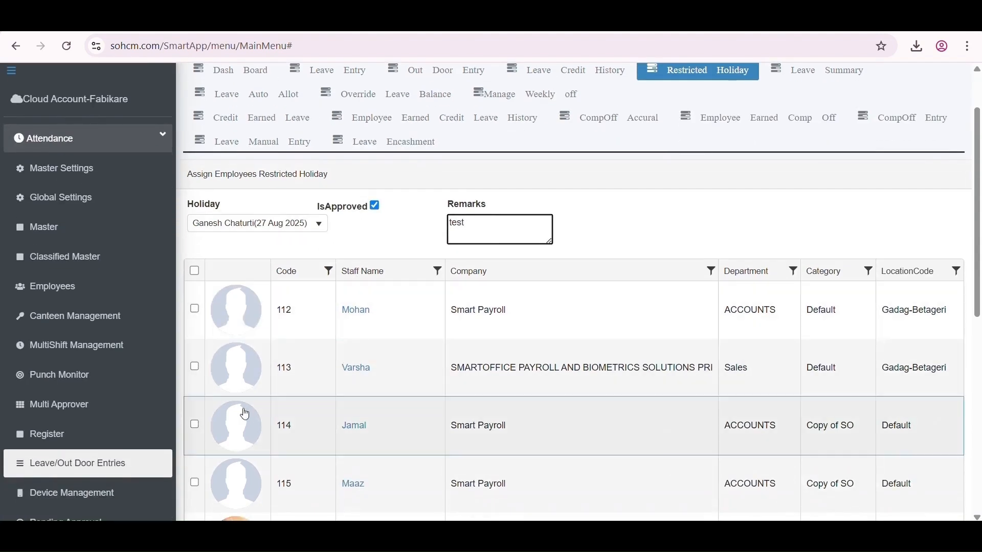
left_click(194, 425)
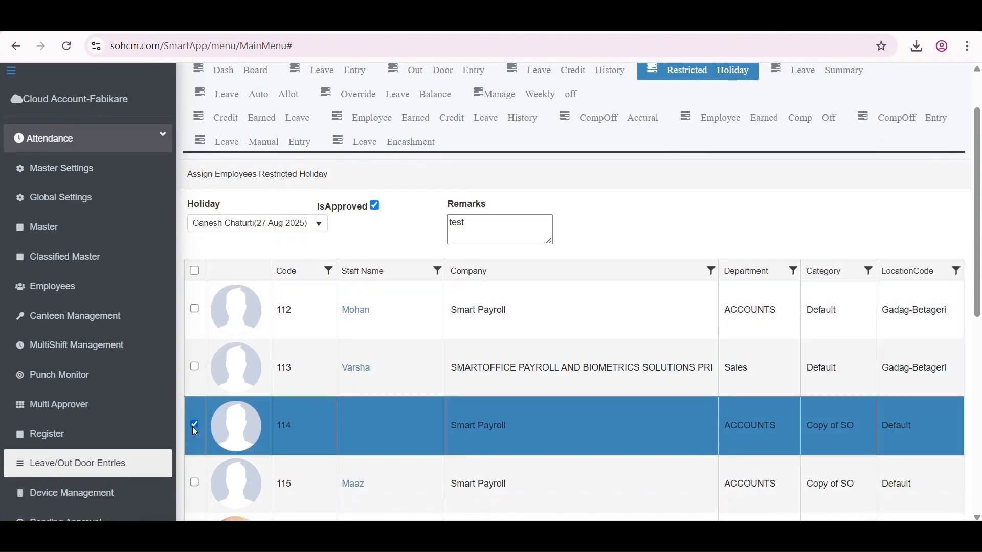
Save the restricted holiday assignment and reopen the Employees Restricted Holiday list
scroll(270, 336, "down", 2)
scroll(270, 335, "down", 5)
left_click(263, 500)
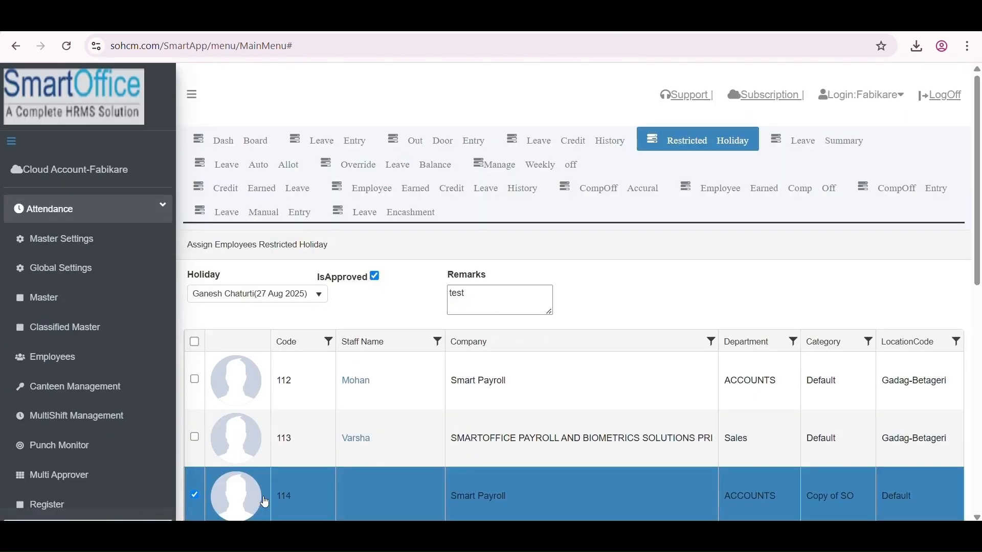
left_click(544, 278)
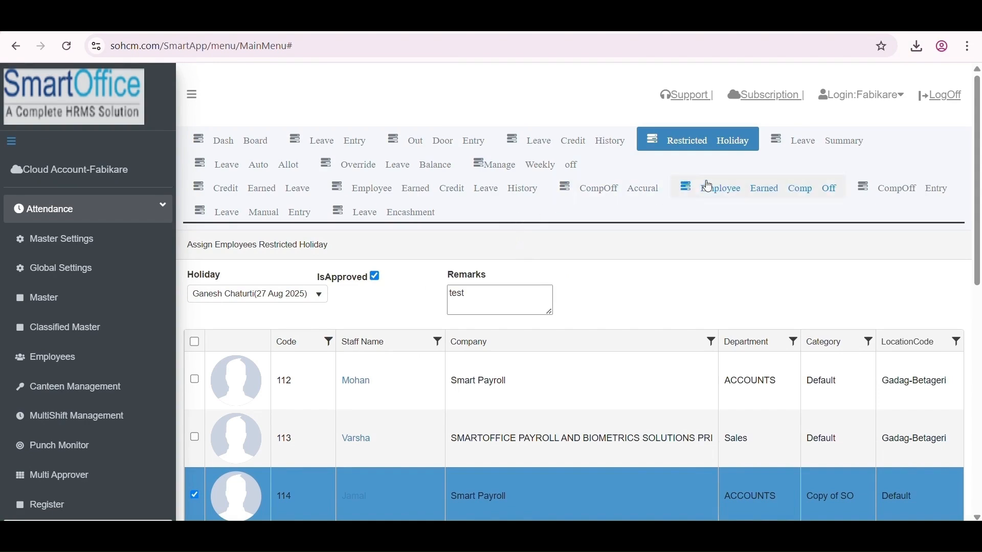
left_click(675, 141)
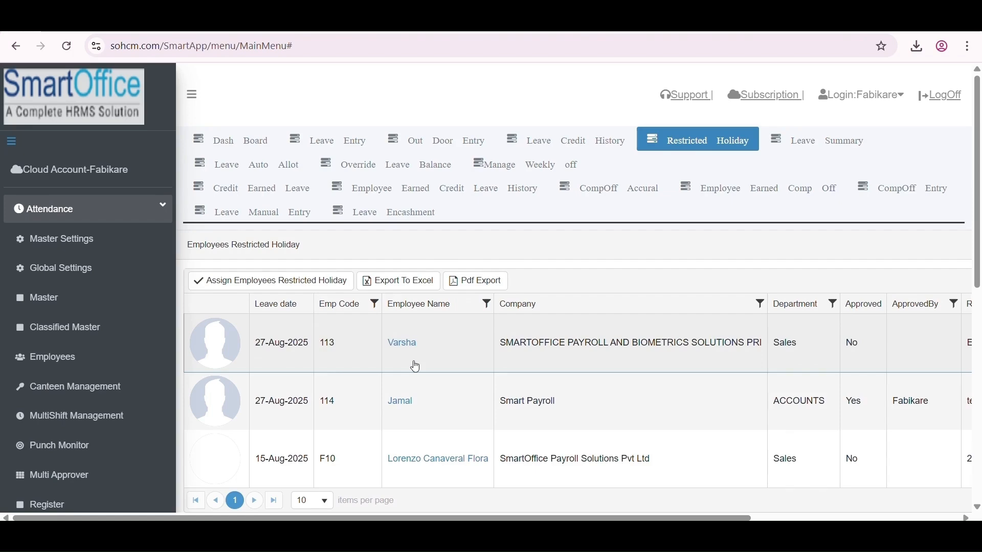
Open the Device Management section
scroll(313, 380, "down", 3)
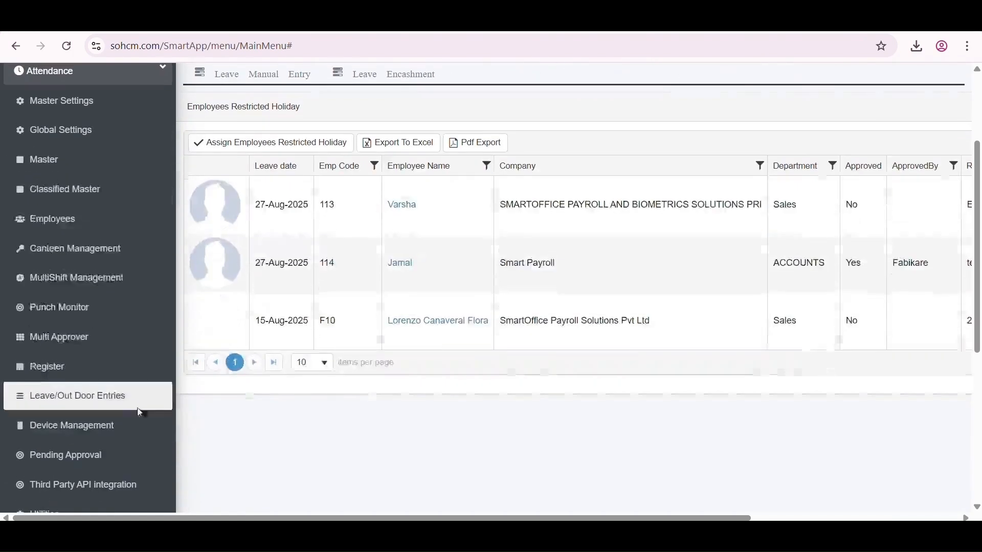
left_click(93, 418)
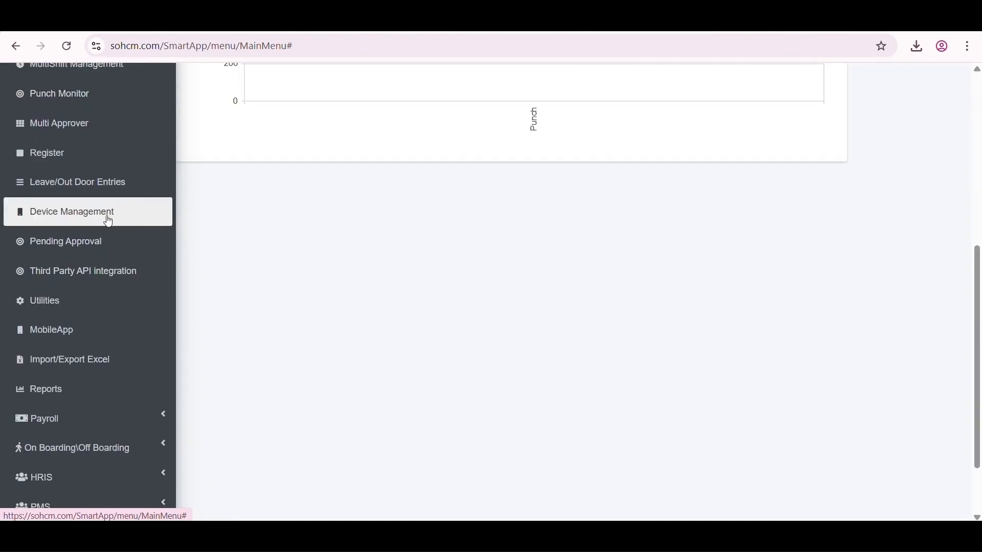
scroll(105, 225, "up", 7)
left_click(98, 207)
left_click(98, 214)
left_click(87, 209)
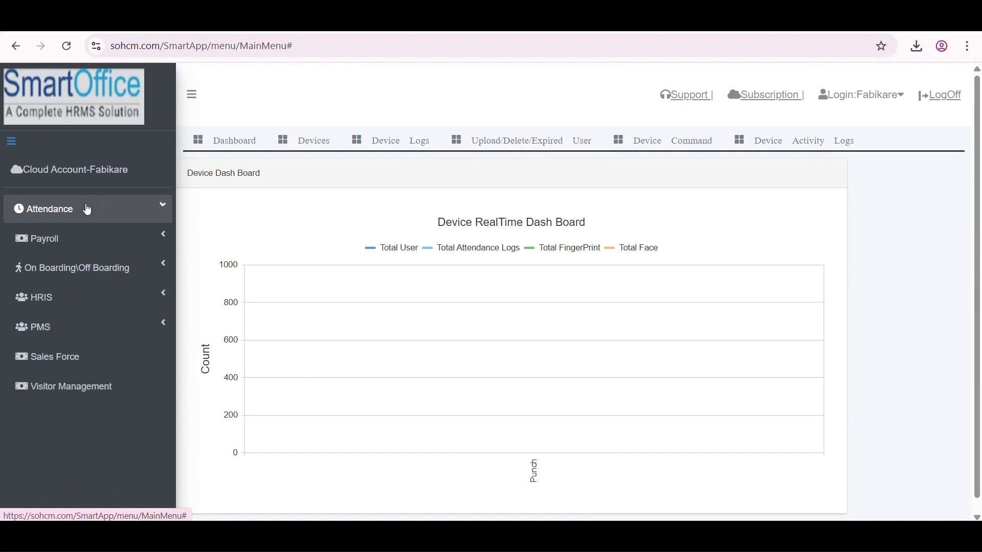
left_click(87, 209)
scroll(83, 340, "down", 4)
scroll(84, 351, "up", 4)
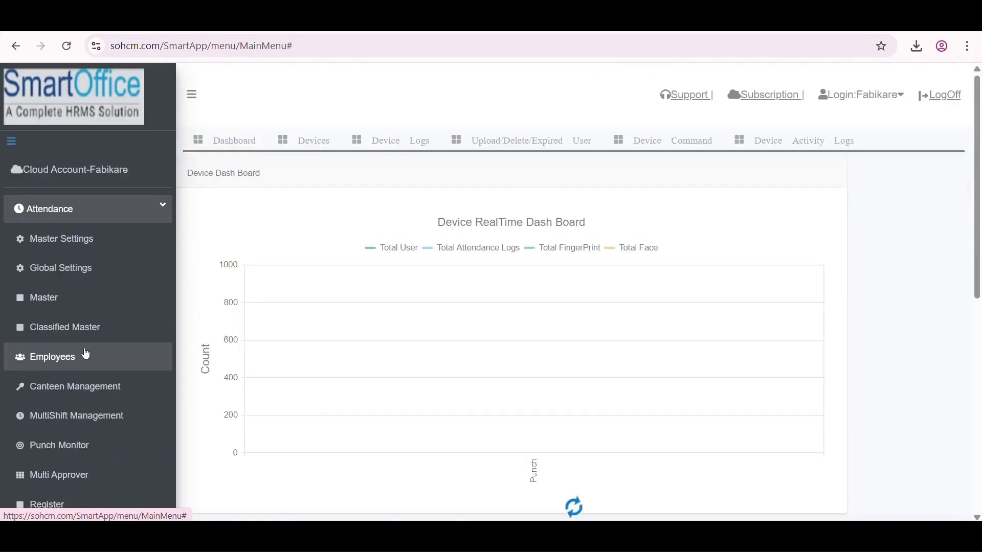
Open the employee Device Logs, look through the list and start assigning an employee manual entry
left_click(419, 142)
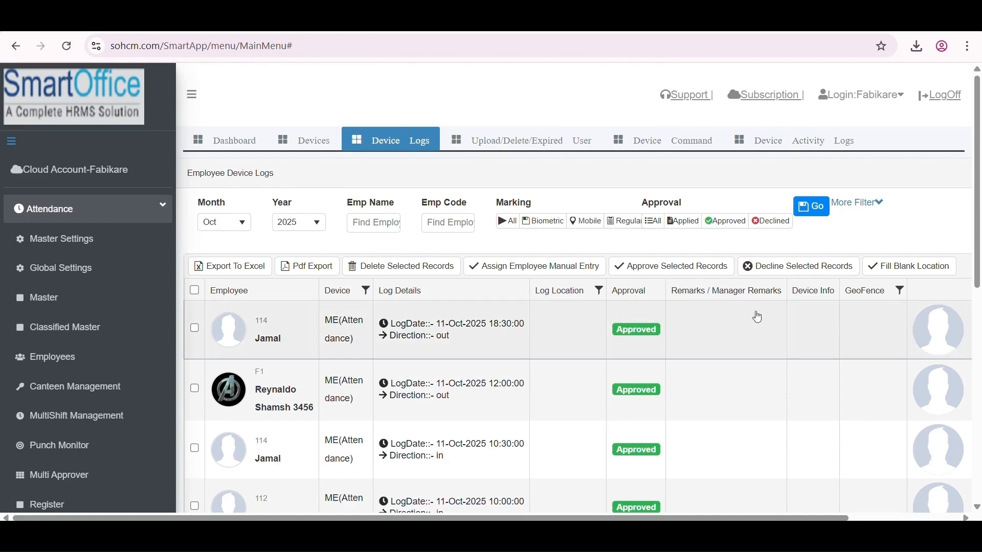
scroll(368, 378, "down", 3)
scroll(384, 358, "up", 3)
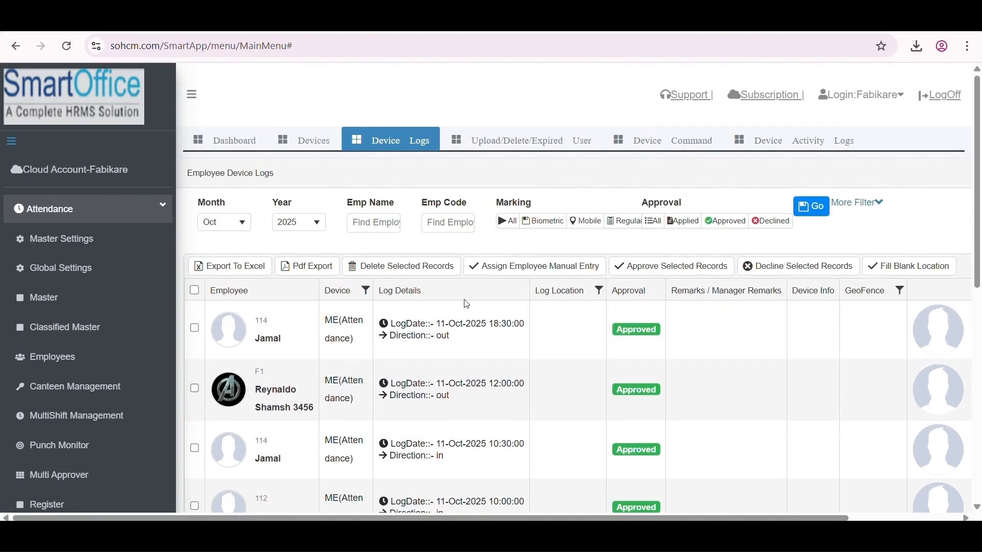
left_click(507, 270)
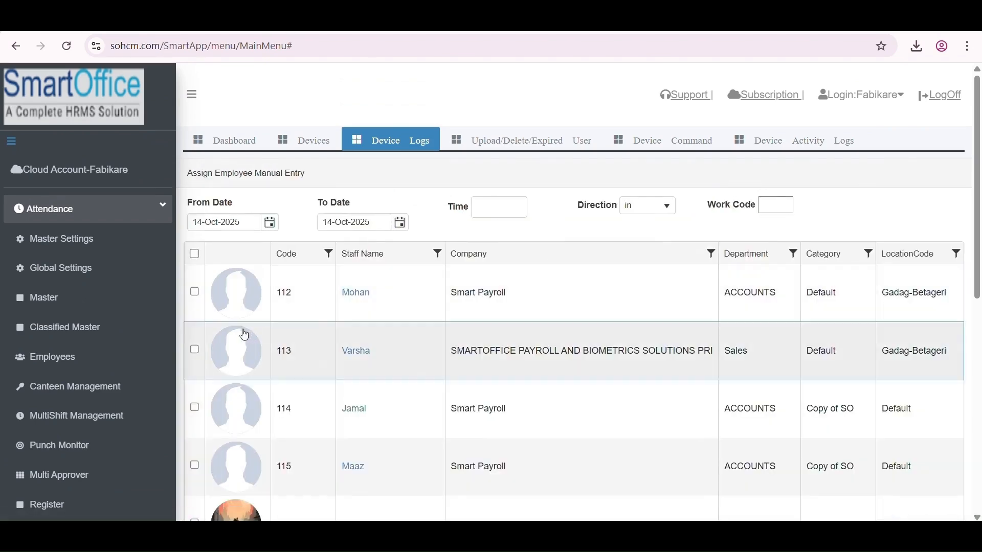
Select employee 112, set the time to 06:00, keep the direction as in, and save the manual entry
left_click(195, 292)
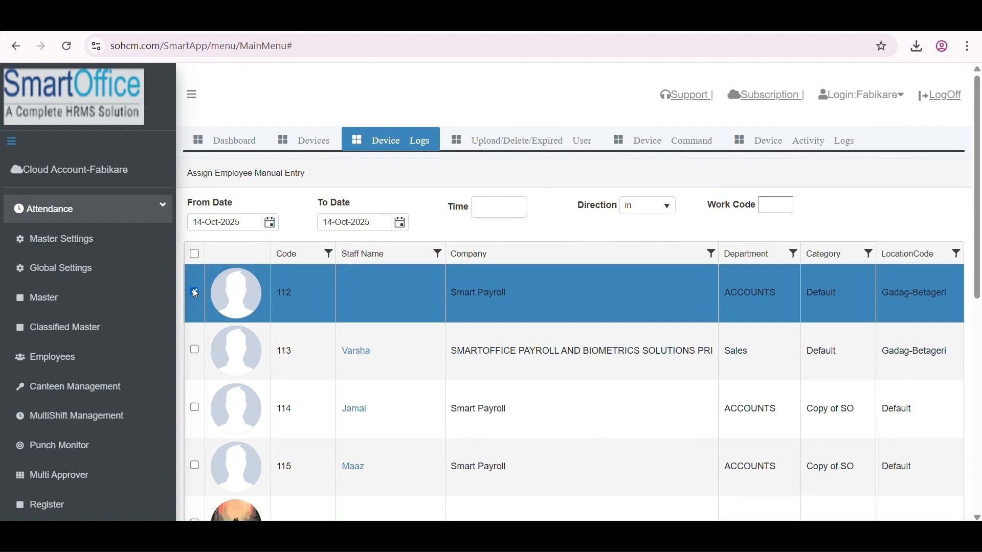
left_click(488, 212)
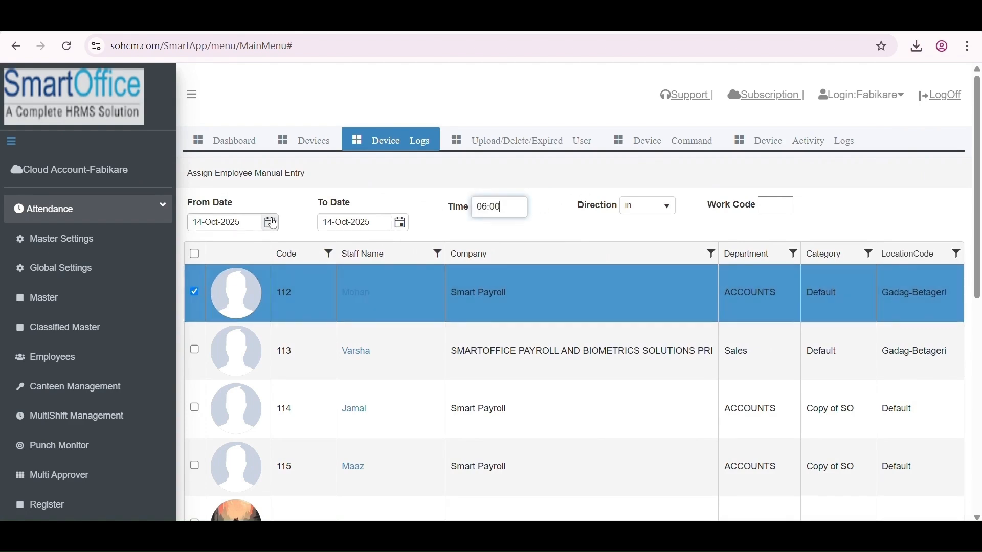
left_click_drag(245, 207, 181, 217)
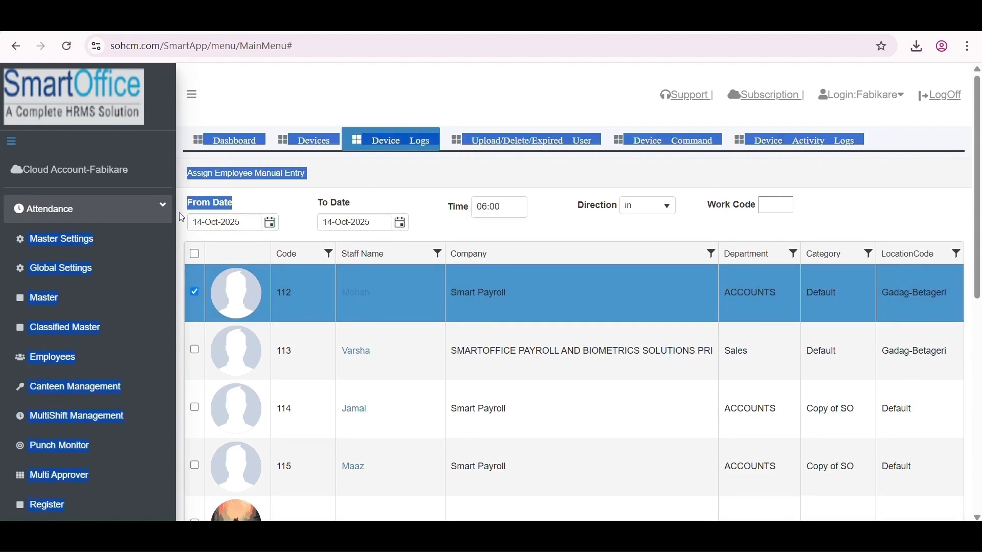
left_click(338, 208)
left_click(510, 212)
left_click(663, 207)
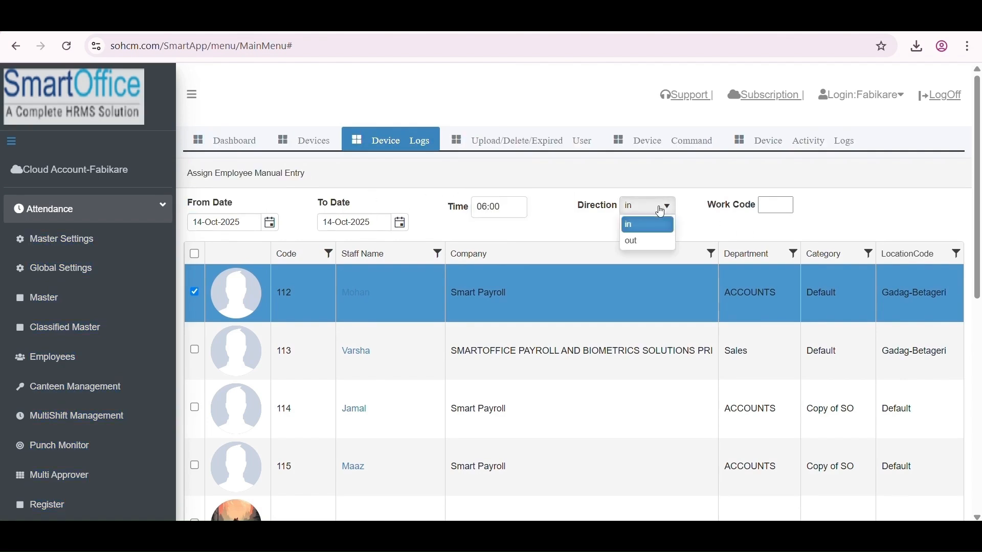
left_click(590, 198)
scroll(285, 416, "down", 10)
left_click(271, 464)
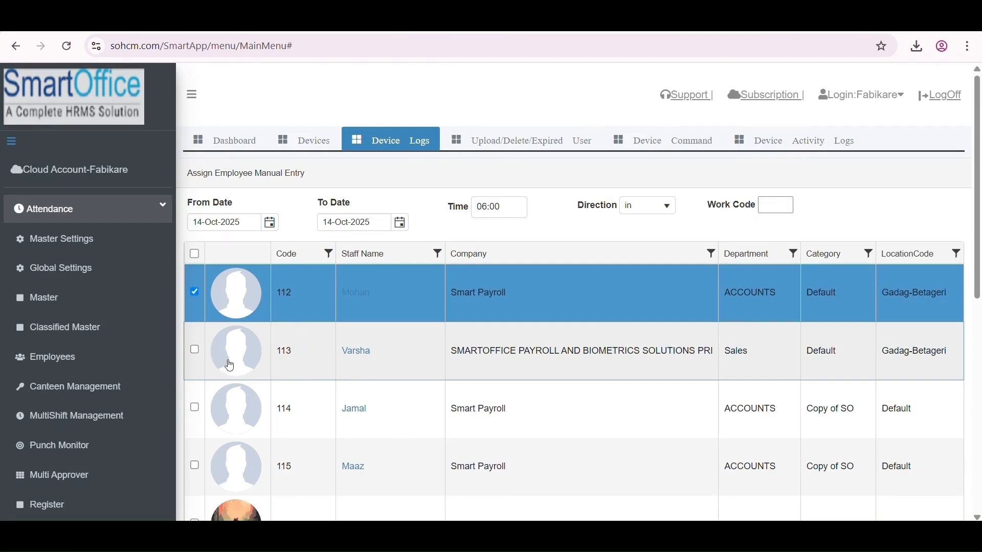
Open the Employee Manual Entry import page in Import/Export Excel and download its file format
scroll(95, 417, "down", 4)
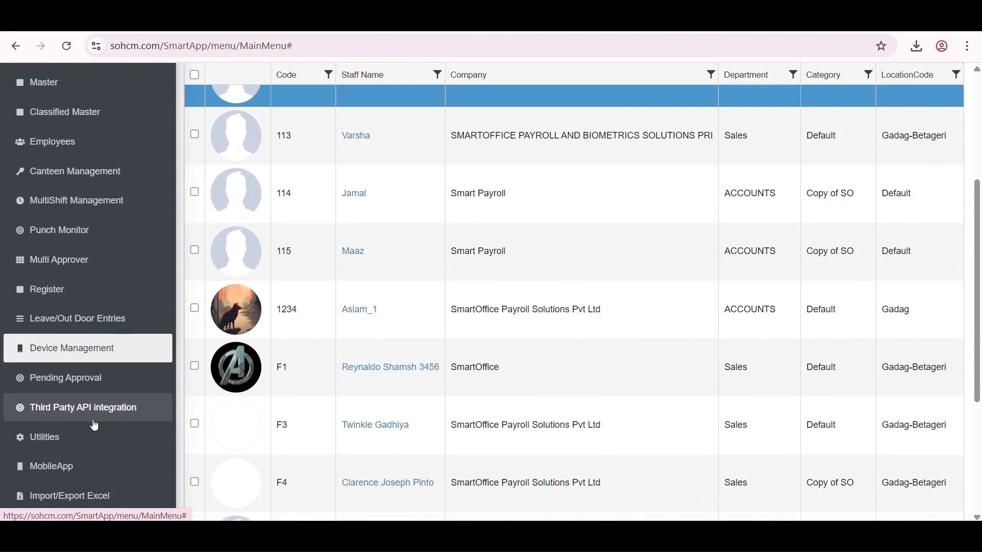
scroll(94, 412, "down", 3)
left_click(120, 366)
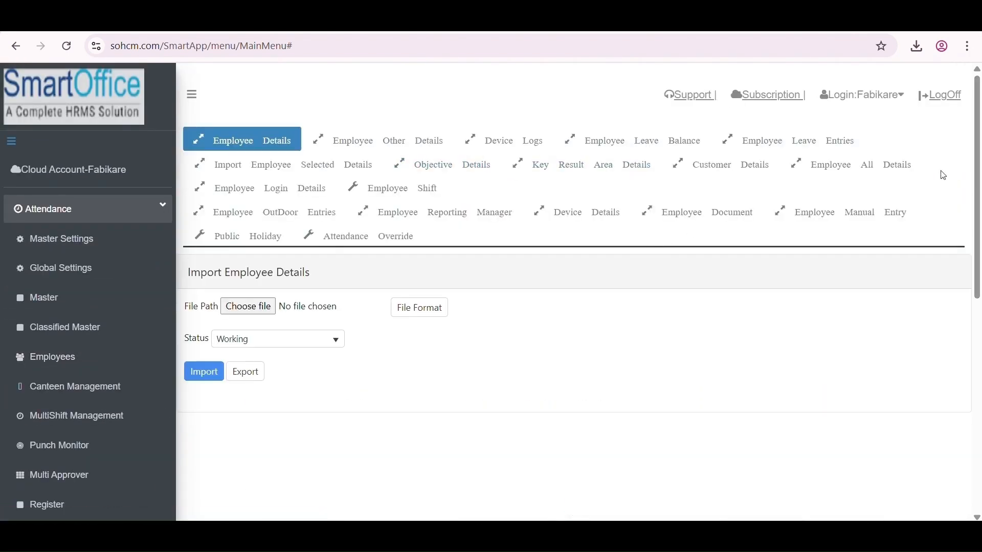
left_click(865, 215)
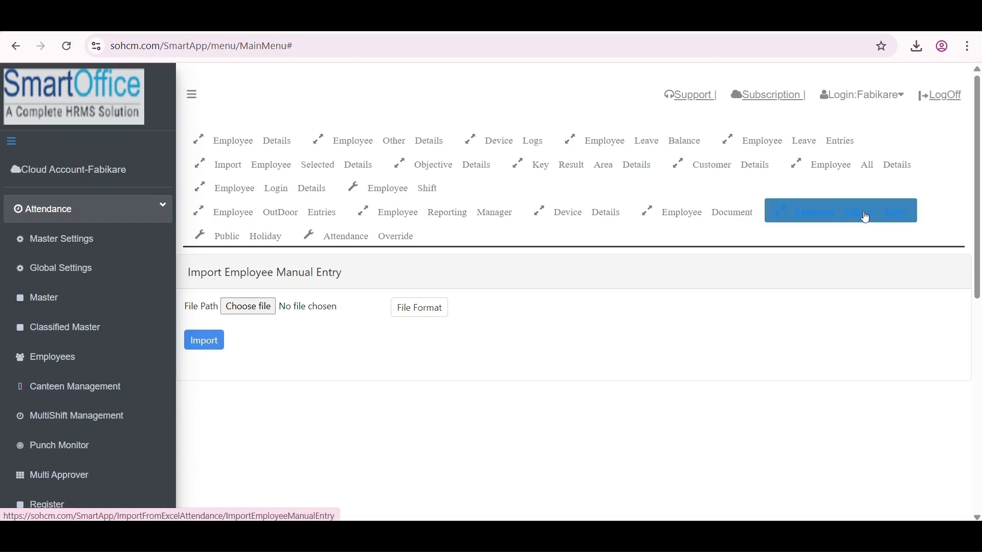
left_click(419, 309)
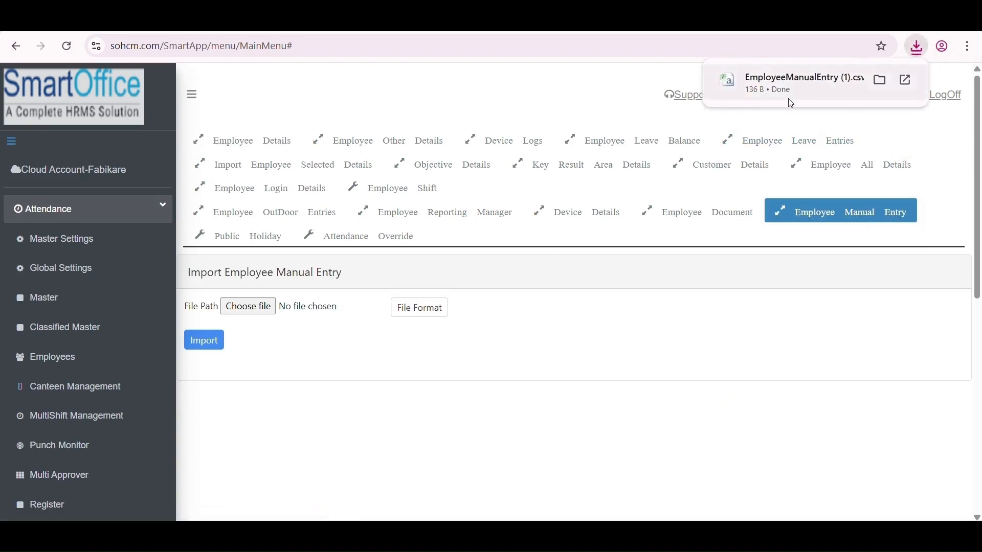
Open the downloaded format file, then examine the filled EmployeeManualEntry sheet's columns, including Direction and Remarks
left_click(764, 88)
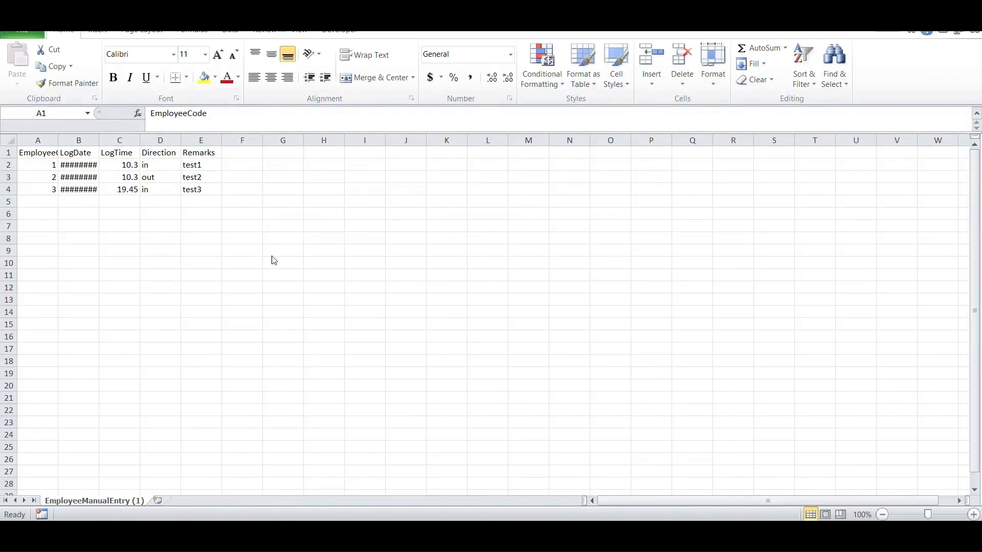
left_click(10, 140)
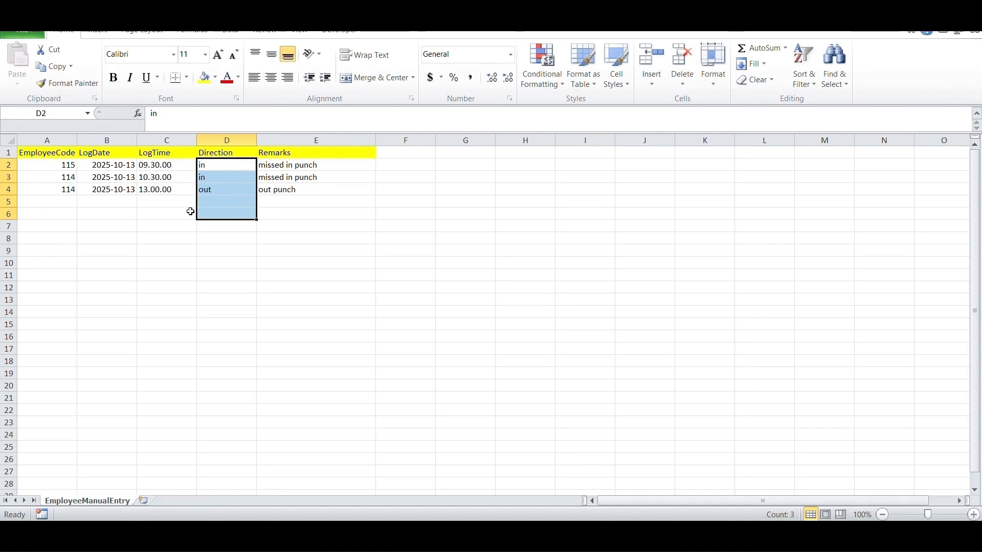
left_click_drag(281, 163, 269, 200)
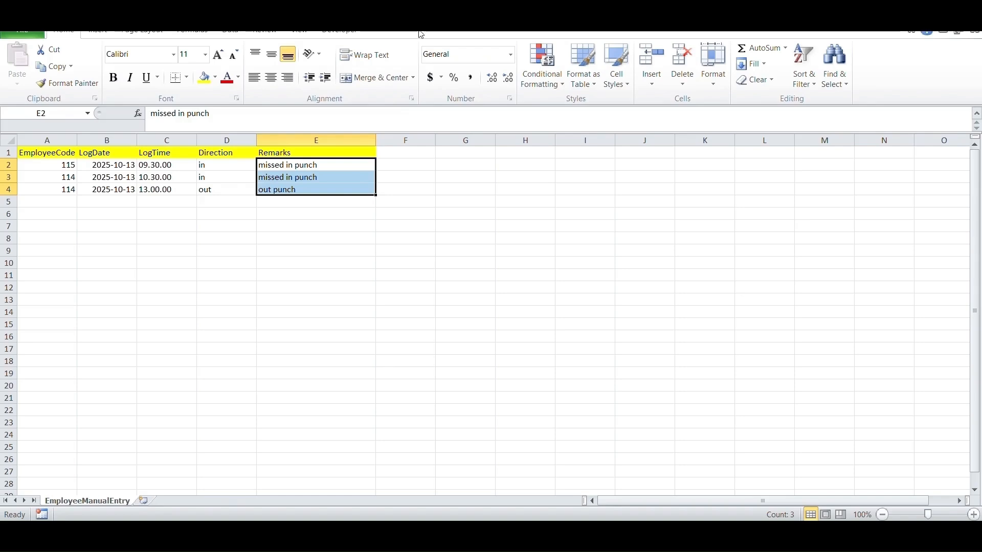
Save the filled EmployeeManualEntry sheet and switch back to the browser's import page
left_click(404, 141)
key("ctrl+s")
left_click(442, 310)
key("alt+Tab")
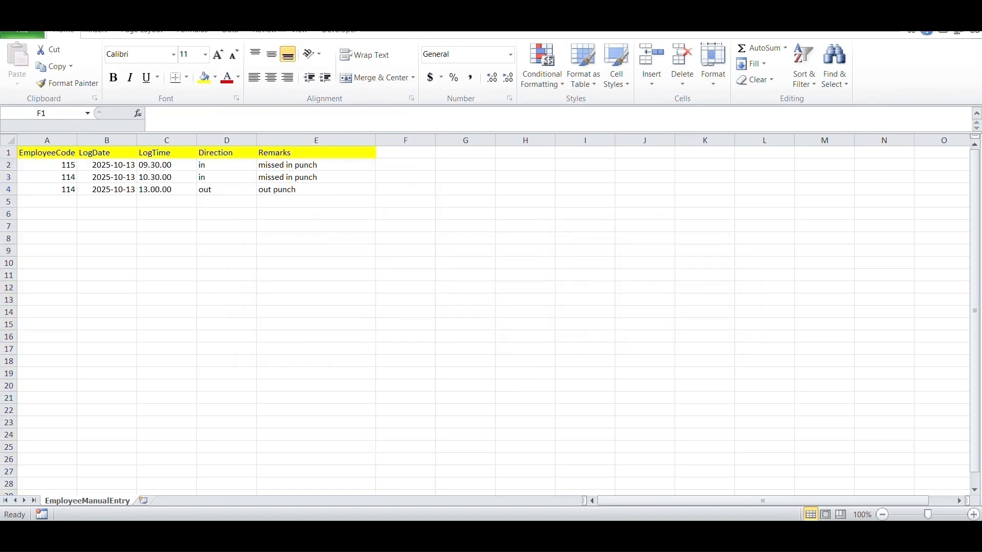
Choose EmployeeManualEntry.csv and import it as employee manual entries
left_click(263, 308)
double_click(172, 106)
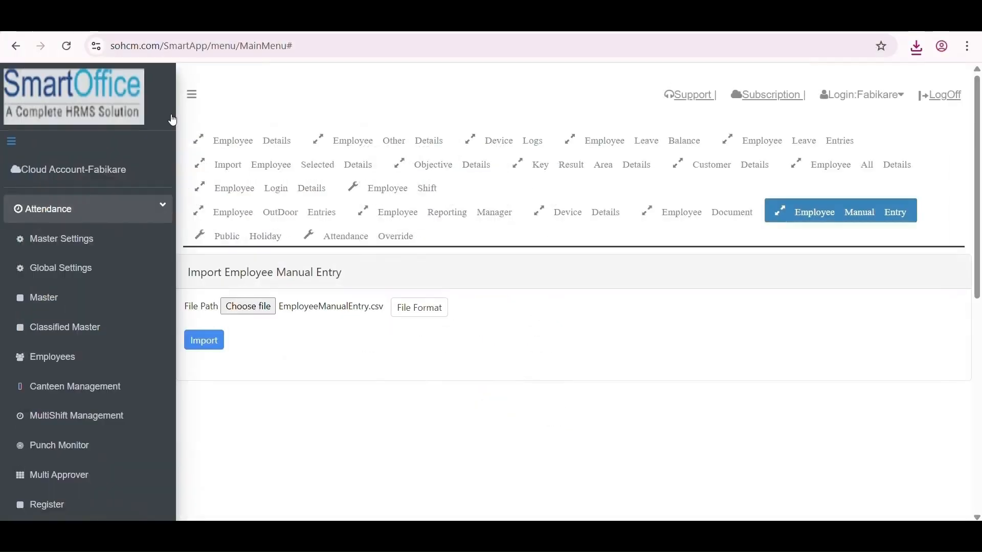
left_click(204, 340)
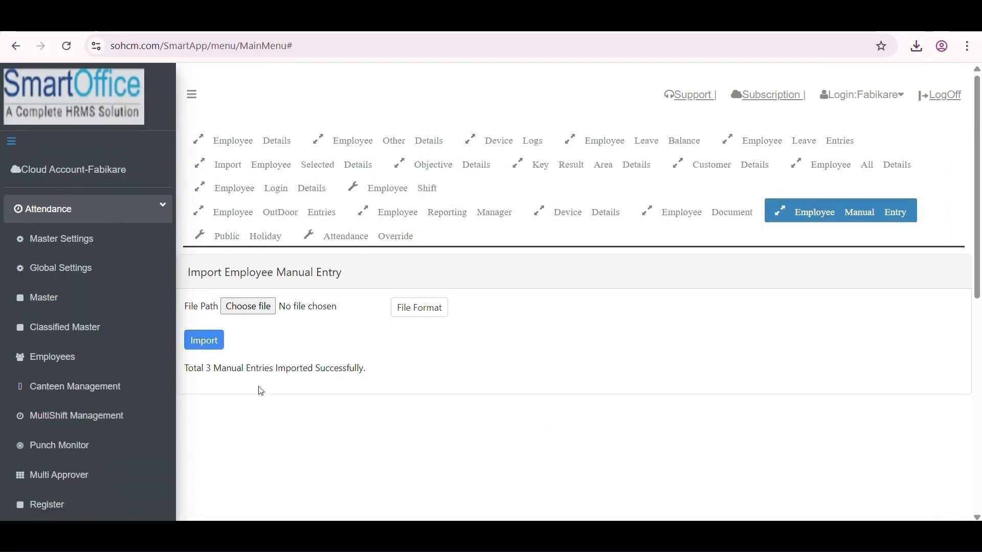
Return to the employee Device Logs in Device Management and filter them by employee code 112
scroll(141, 401, "down", 3)
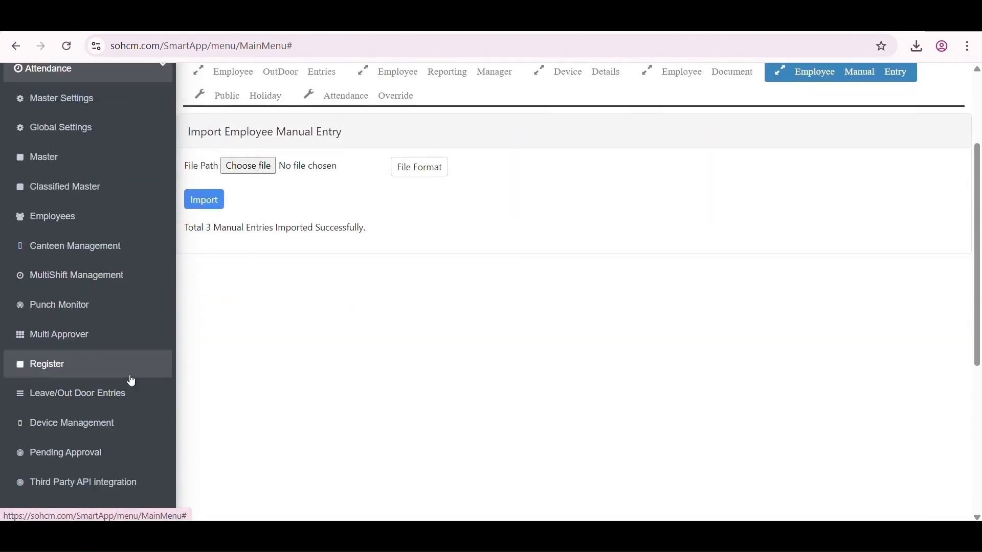
left_click(114, 423)
left_click(404, 152)
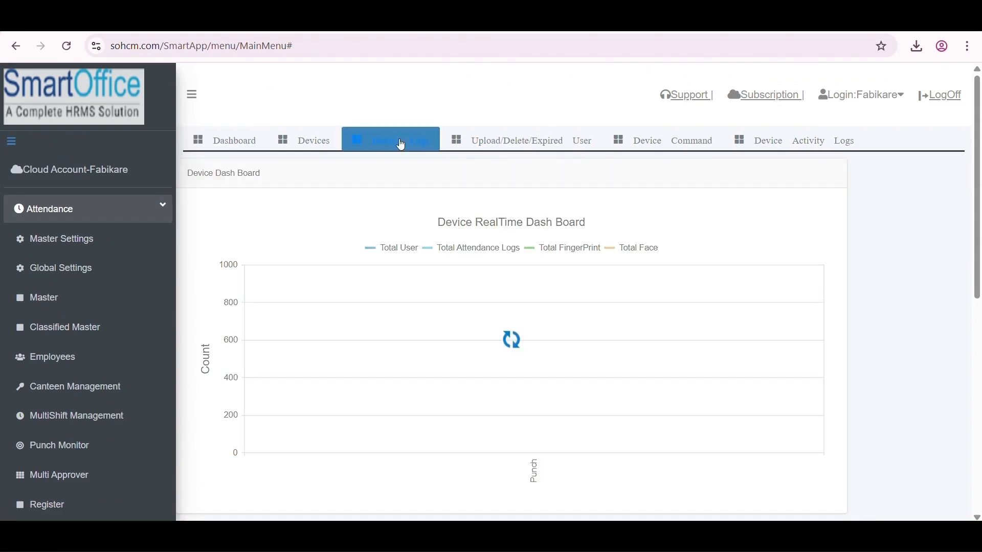
left_click(437, 226)
type("112")
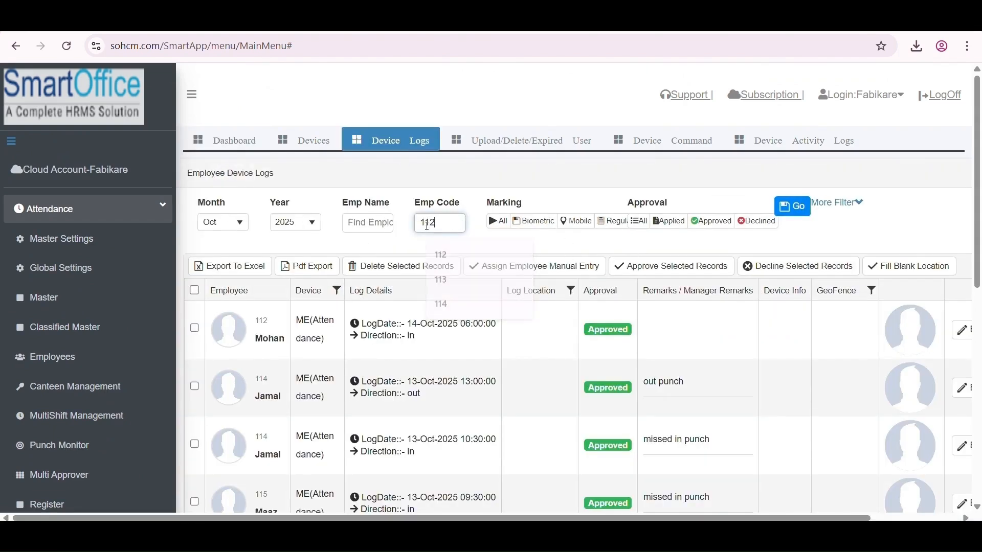
left_click(798, 207)
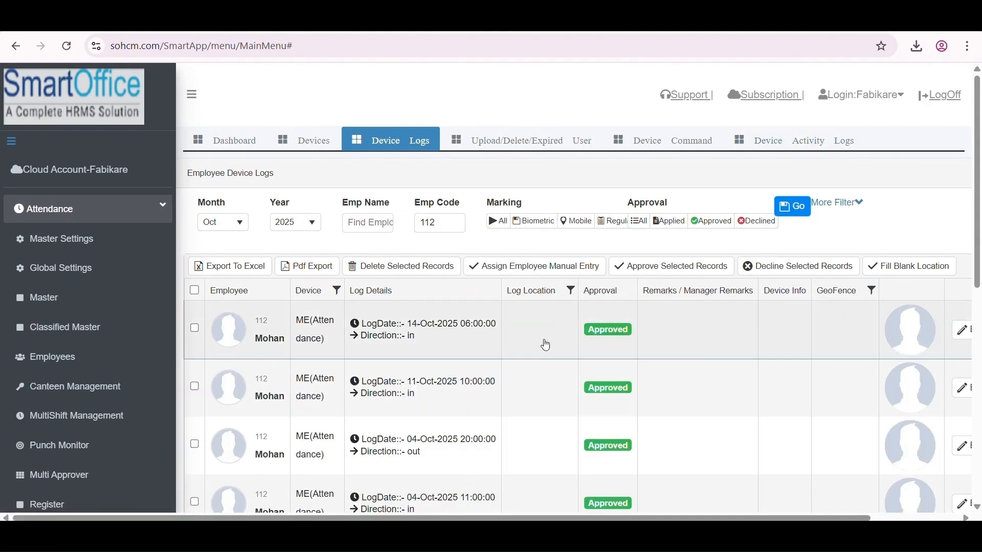
Review the dates, times and in/out directions of employee 112's filtered log entries
scroll(546, 344, "down", 1)
scroll(429, 314, "down", 1)
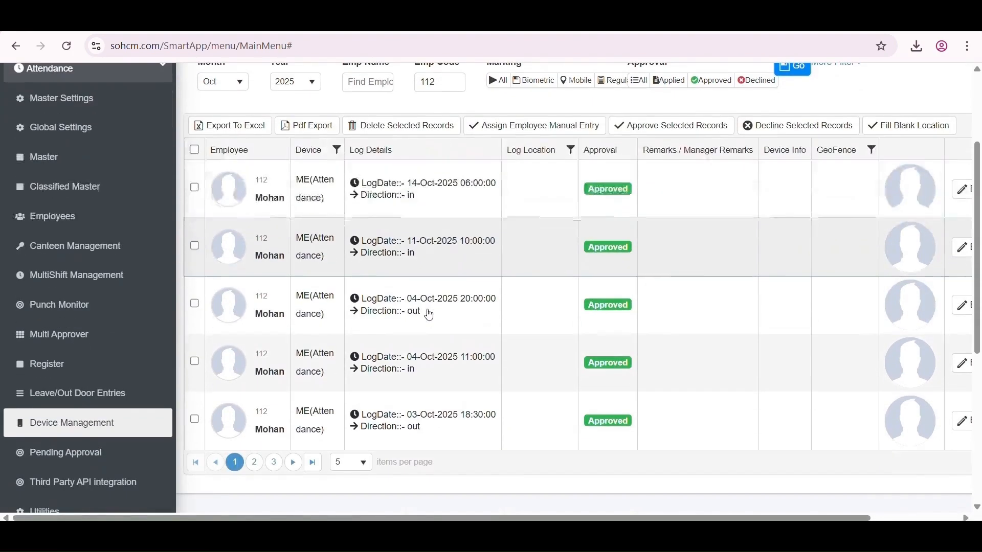
left_click(466, 298)
left_click(468, 415)
left_click(476, 351)
left_click(478, 309)
left_click(481, 256)
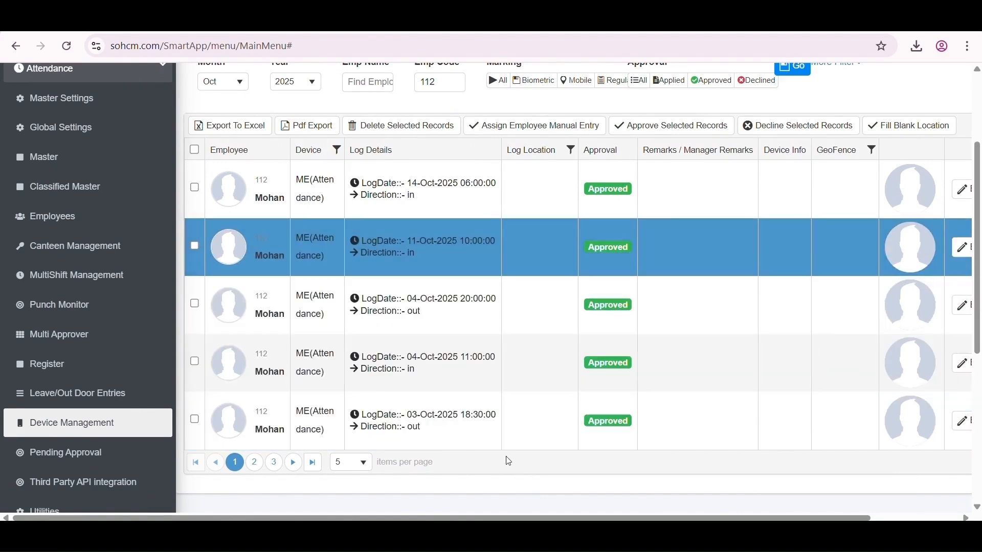